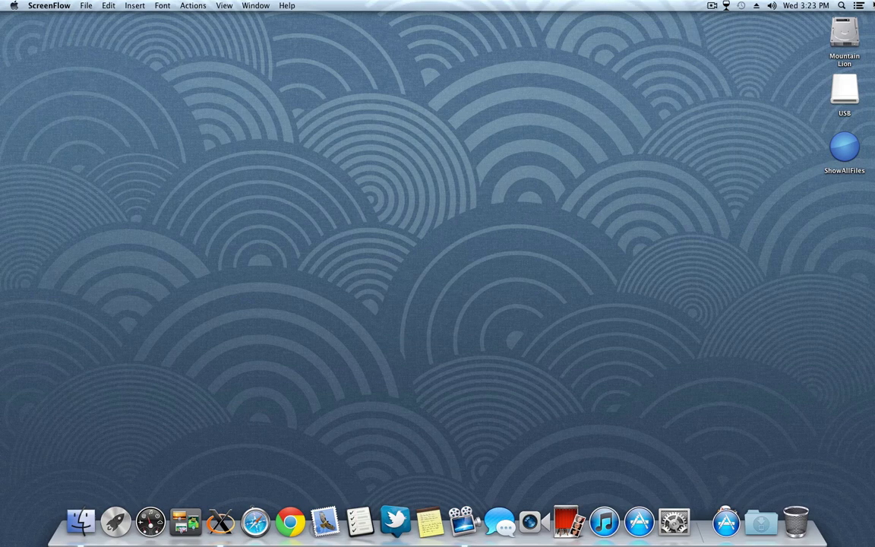
View this Mac's detailed hardware information in About This Mac, then close it.
left_click(14, 5)
left_click(41, 18)
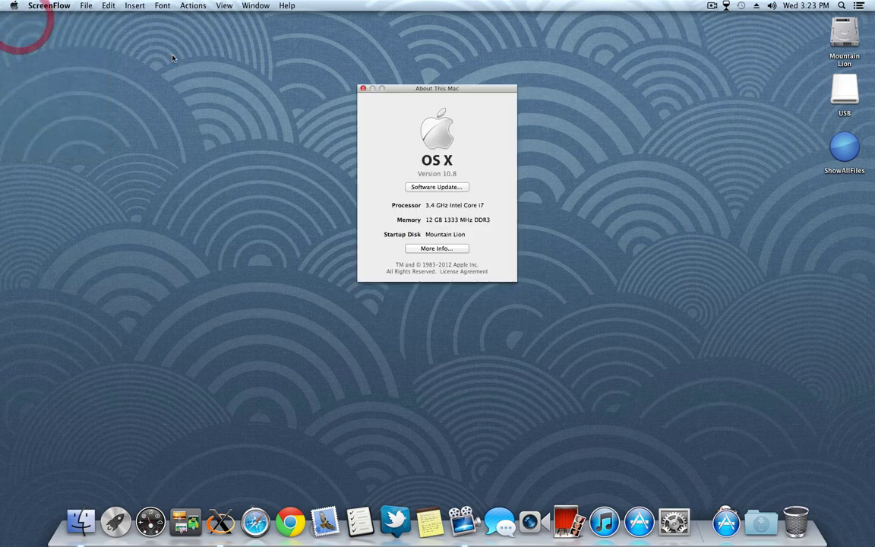
left_click(436, 248)
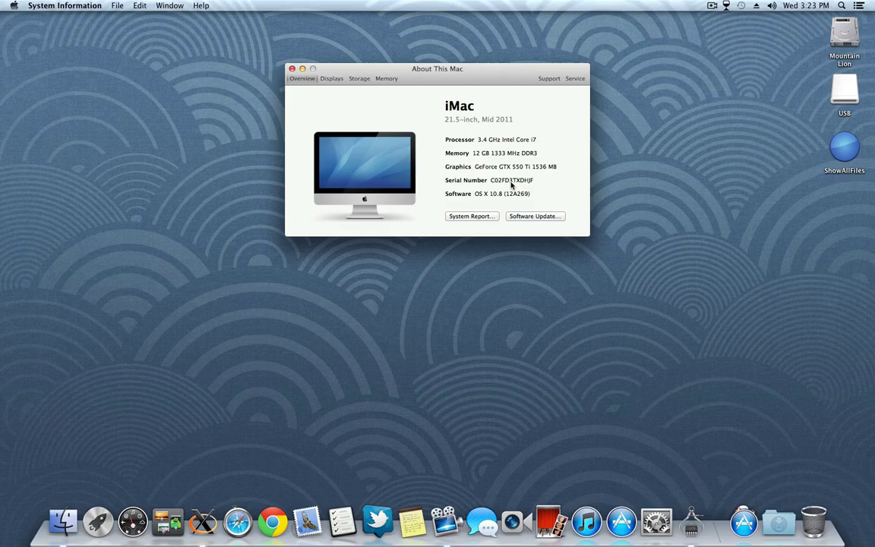
left_click(292, 69)
Clean up the desktop icons.
right_click(288, 68)
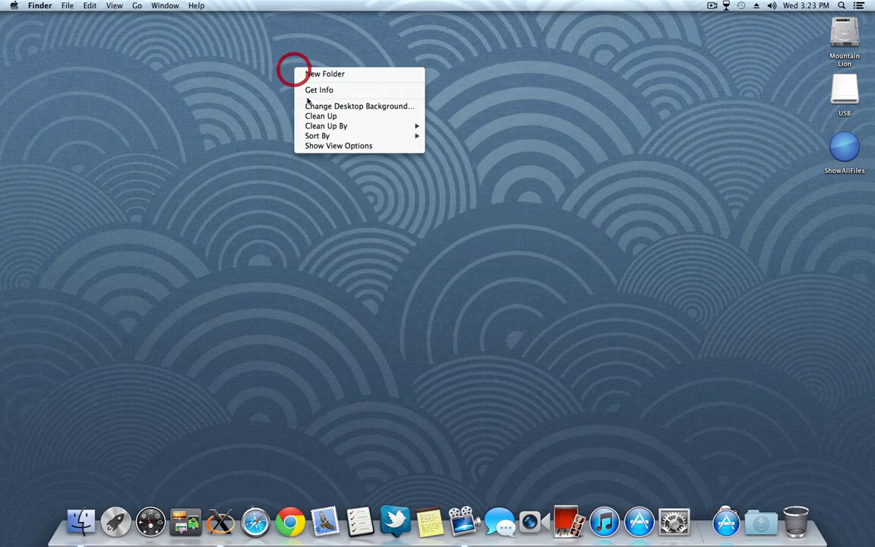
left_click(319, 112)
right_click(311, 121)
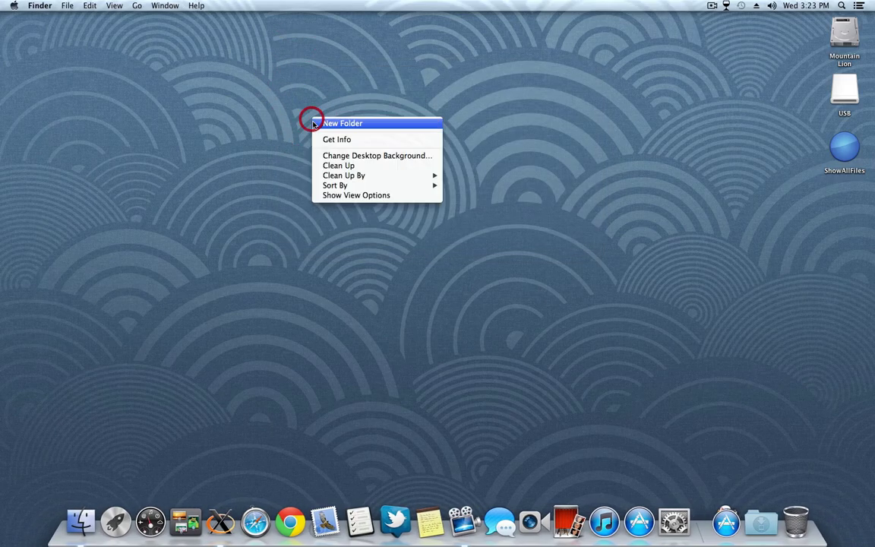
left_click(329, 165)
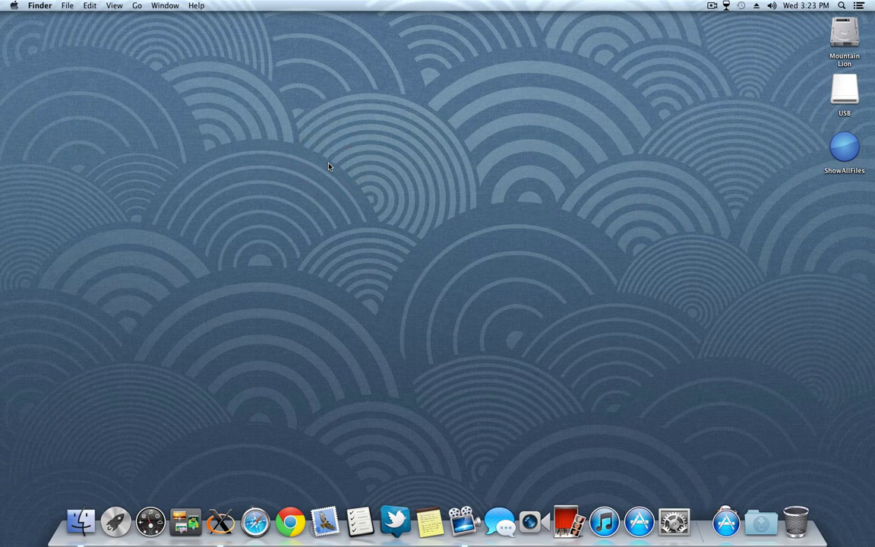
Move the USB drive icon to the upper-left desktop and open it.
left_click_drag(842, 89, 236, 101)
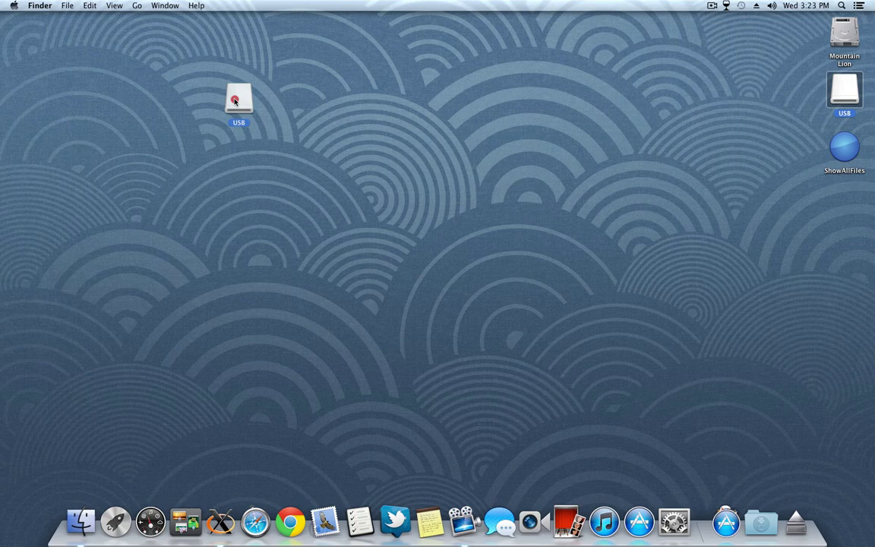
right_click(235, 101)
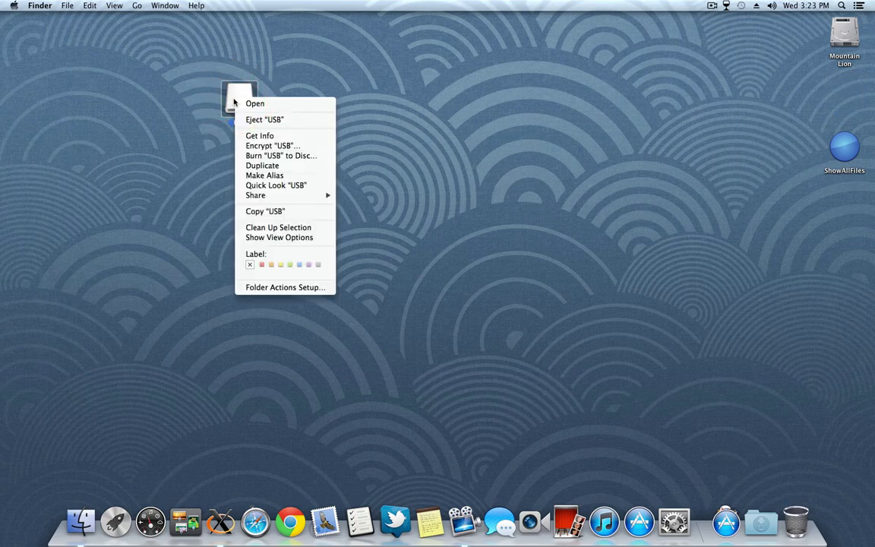
left_click(323, 49)
right_click(244, 94)
left_click(254, 83)
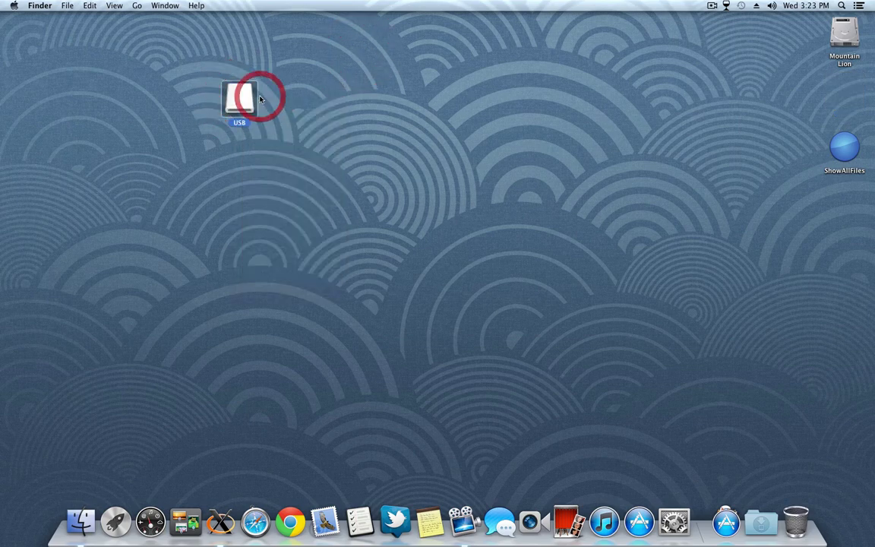
Move the USB window toward the upper left and deselect the Mountain Lion installer.
left_click(326, 220)
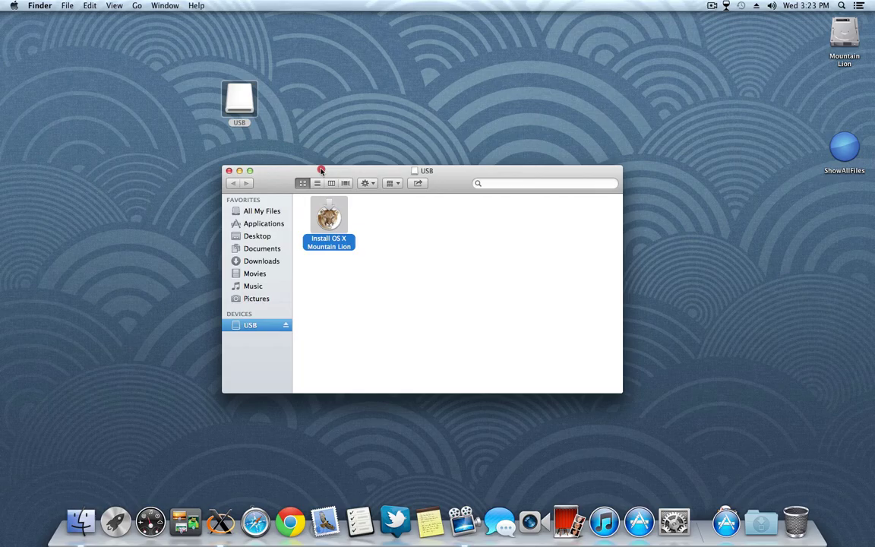
left_click_drag(323, 171, 214, 147)
left_click(266, 196)
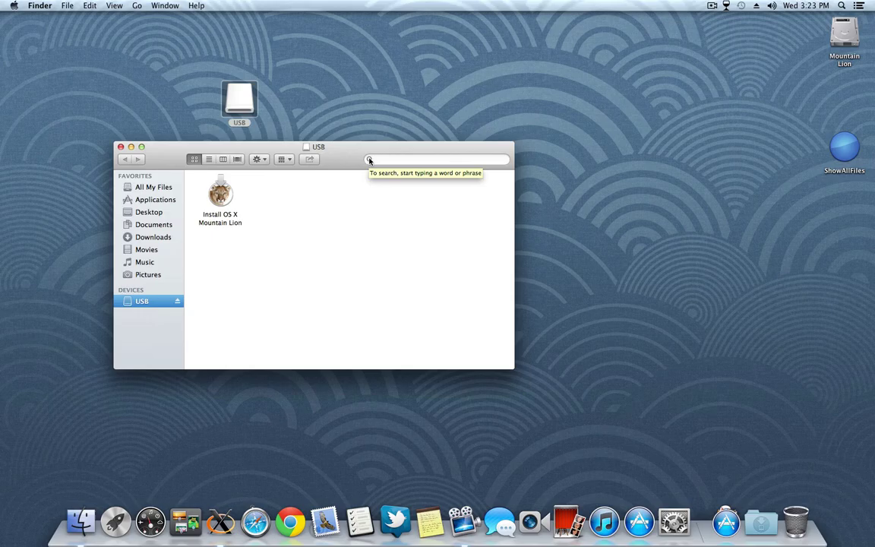
Place ShowAllFiles on the desktop, run it and choose SHOW.
left_click_drag(845, 148, 657, 150)
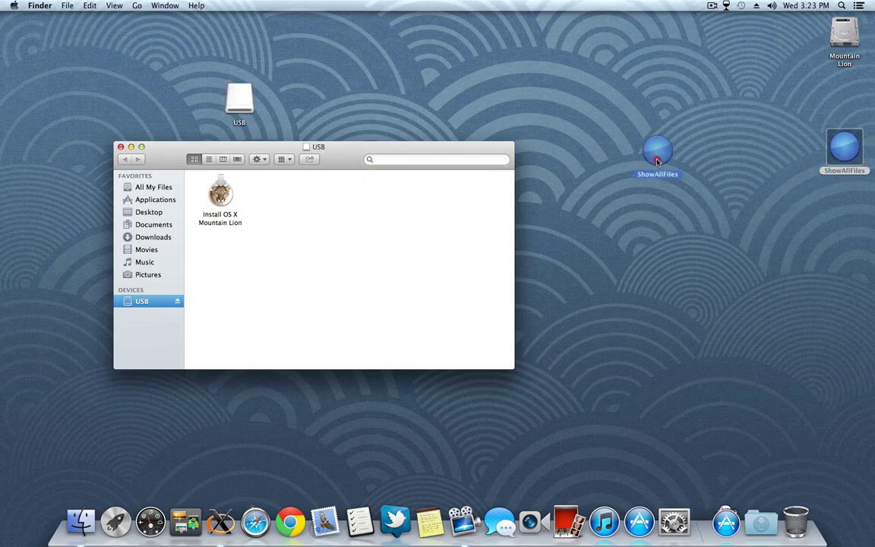
right_click(661, 149)
left_click(676, 145)
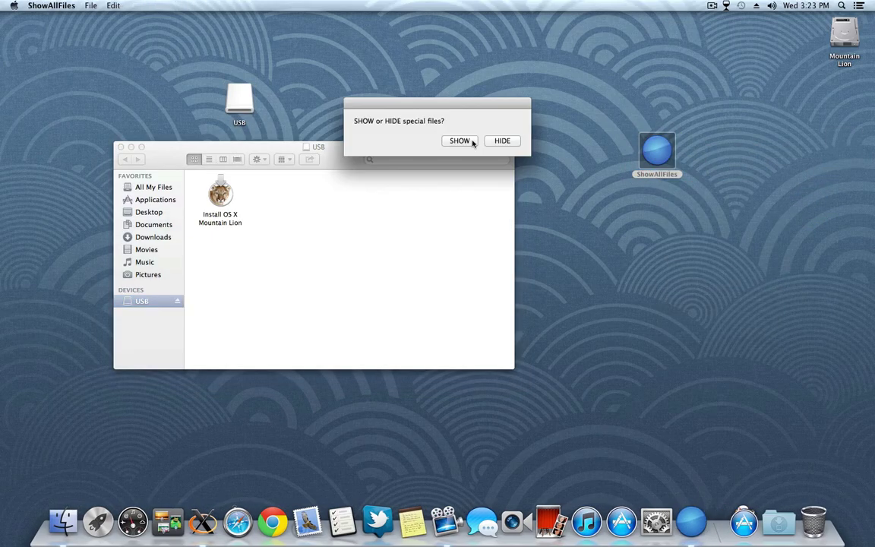
left_click(472, 141)
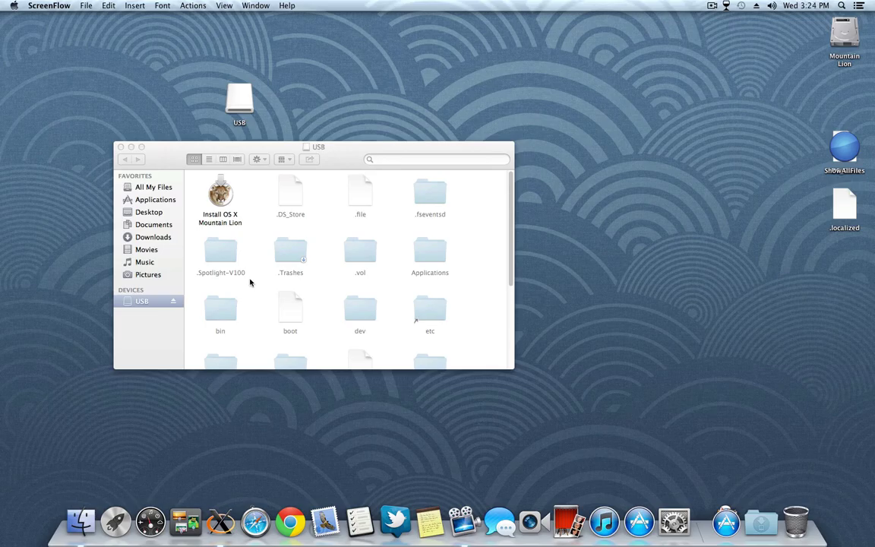
scroll(251, 283, "down", 4)
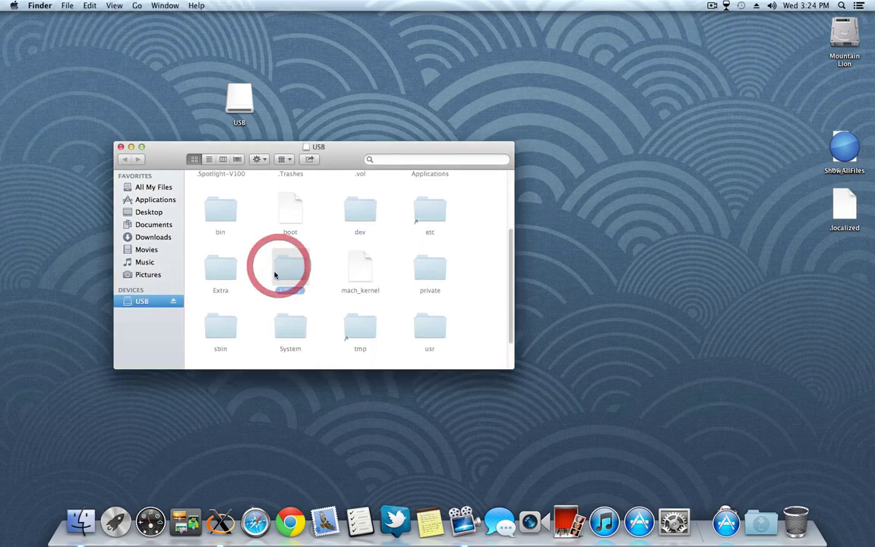
Back out of the USB's top-level Library, then open System › Library toward Extensions.
right_click(281, 267)
left_click(303, 277)
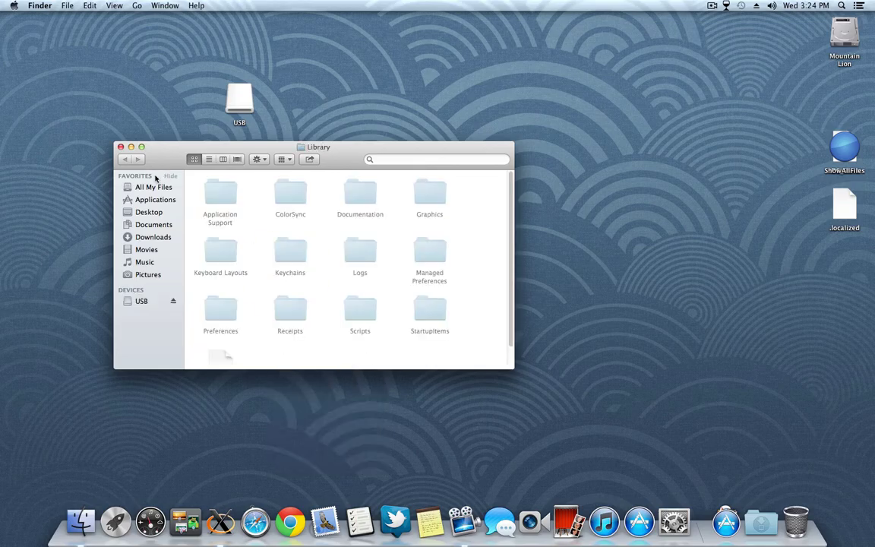
scroll(293, 267, "down", 1)
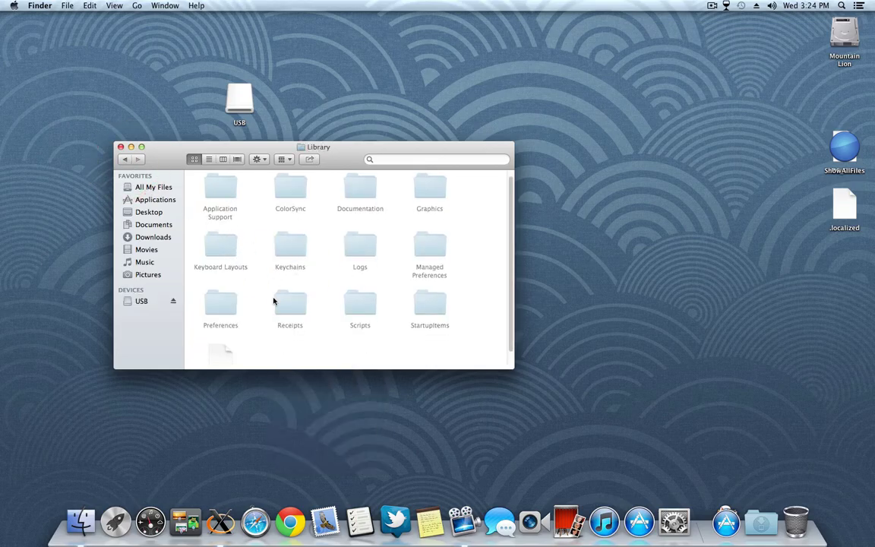
scroll(273, 300, "up", 1)
key("super+bracketleft")
right_click(294, 330)
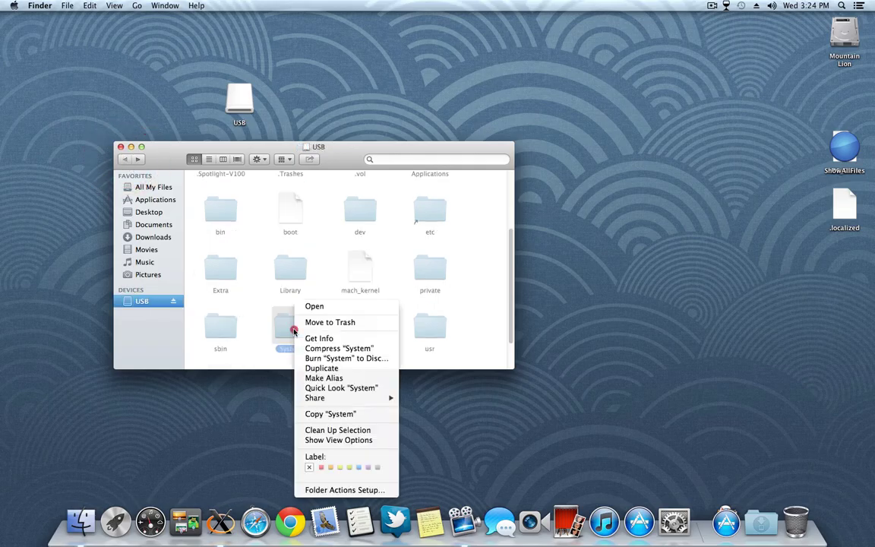
left_click(314, 306)
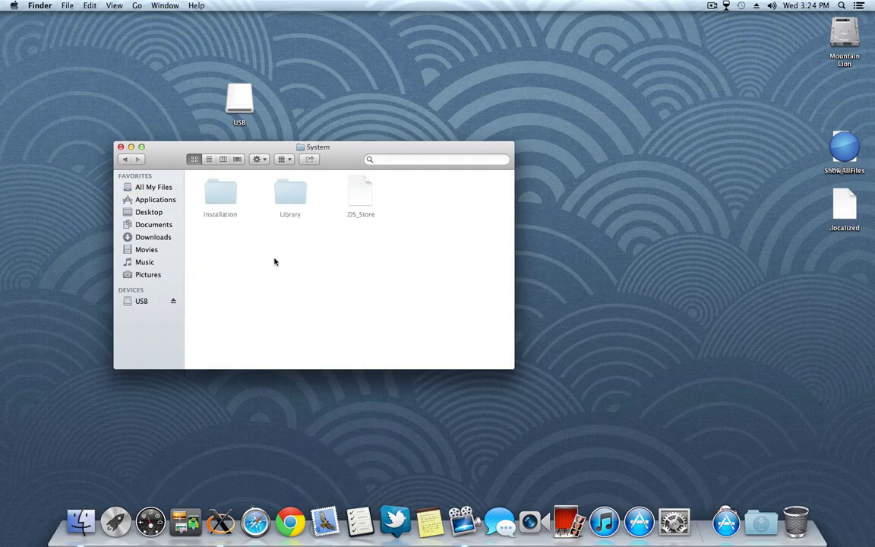
right_click(290, 196)
left_click(308, 201)
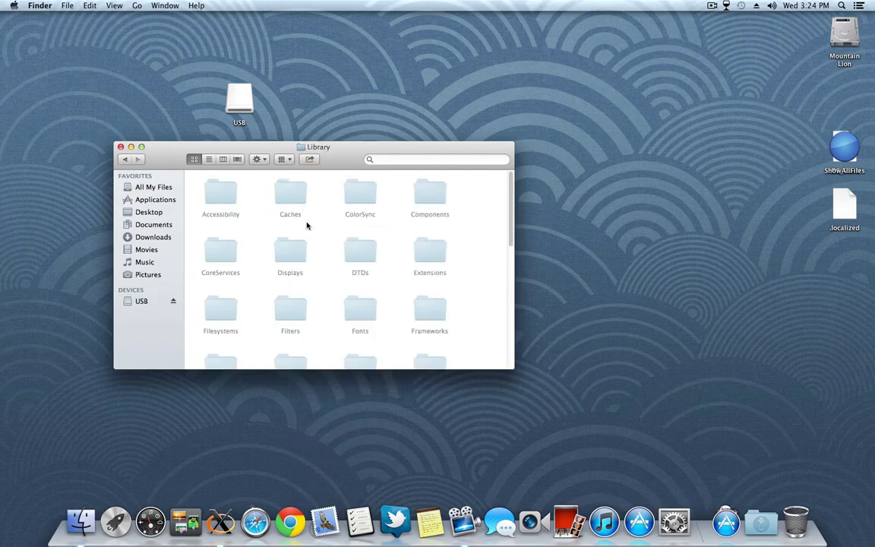
double_click(845, 149)
scroll(366, 284, "down", 3)
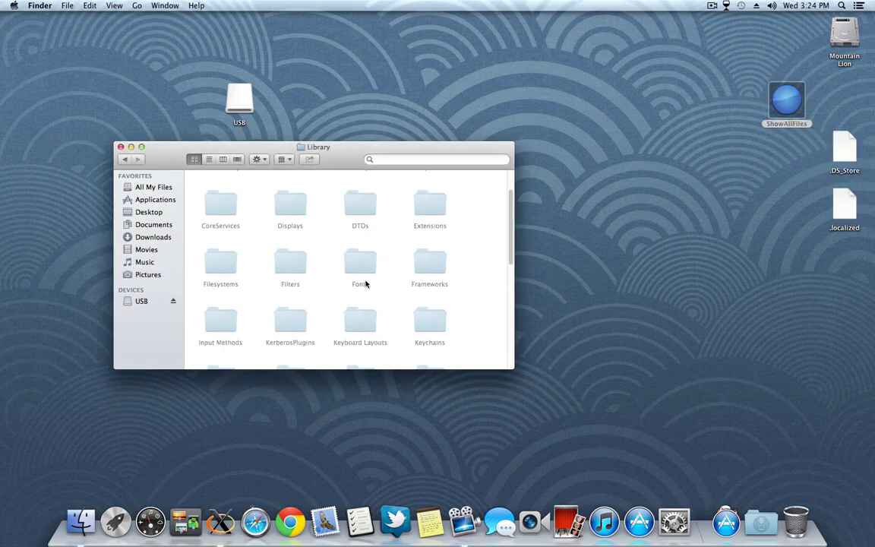
scroll(365, 284, "down", 5)
scroll(361, 288, "up", 5)
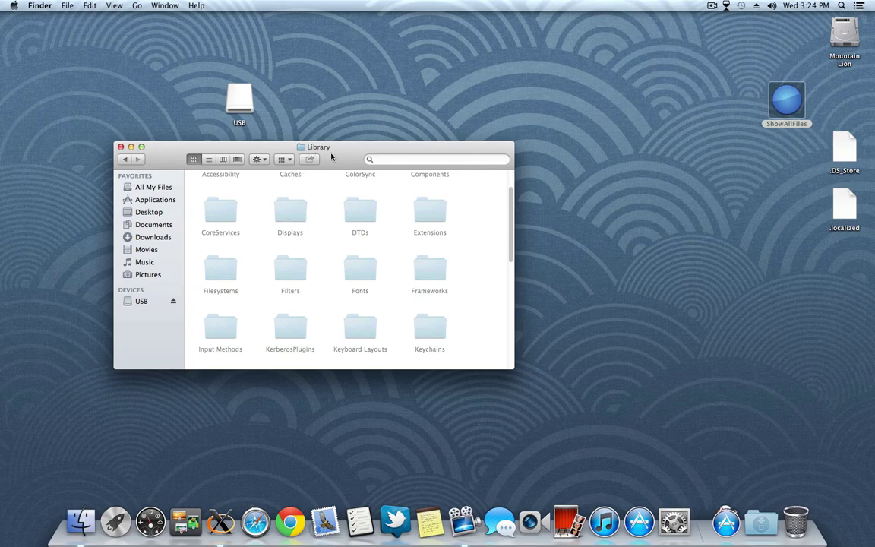
right_click(430, 213)
Open and enlarge the USB Extensions folder, check the five GeForce files, then close it.
left_click(453, 215)
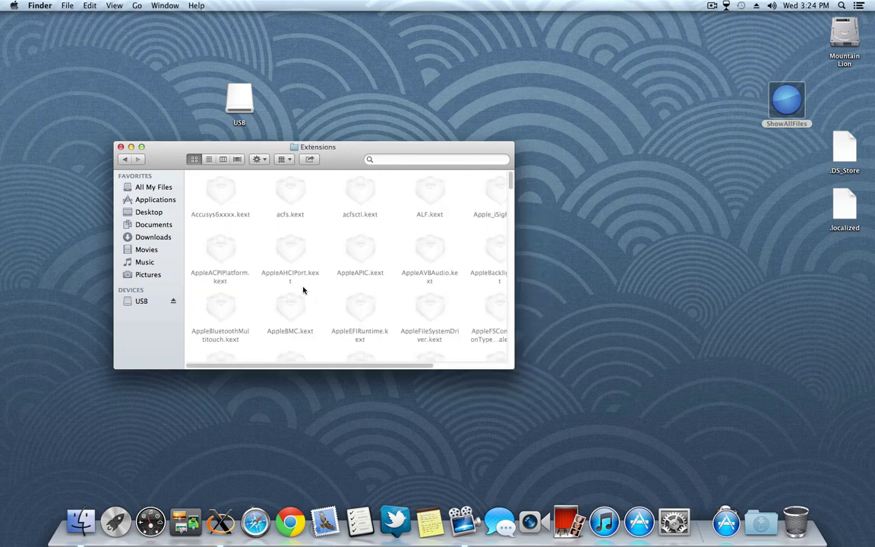
left_click(142, 147)
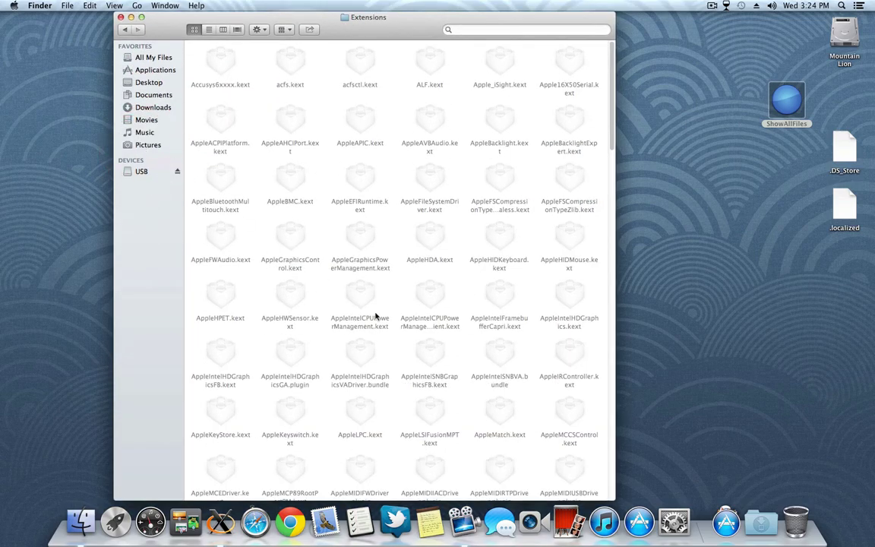
scroll(372, 319, "down", 10)
scroll(426, 363, "down", 5)
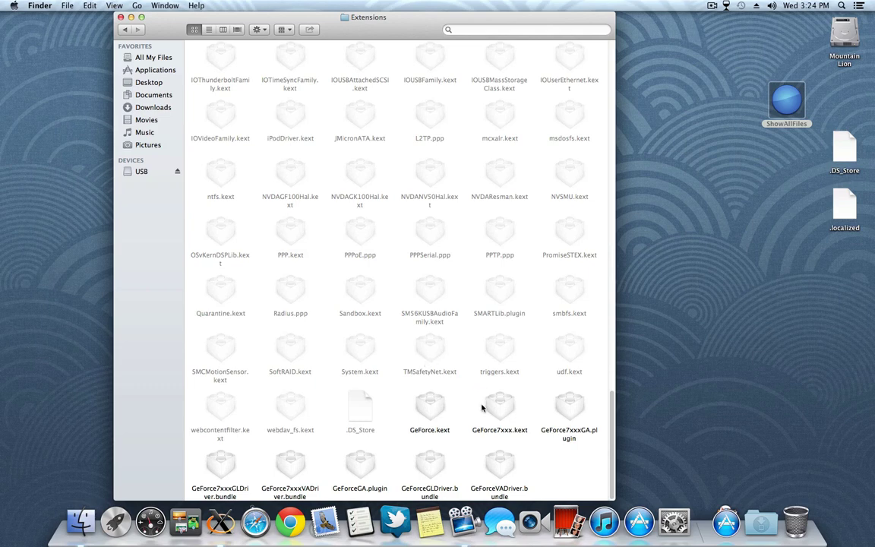
mouse_move(402, 389)
left_mouse_down()
mouse_move(586, 491)
mouse_move(213, 462)
left_mouse_up()
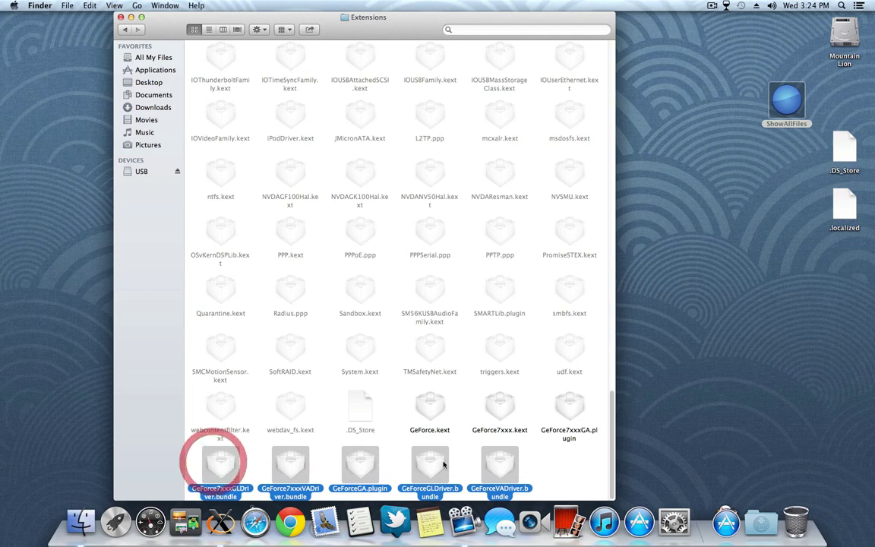
left_click(570, 470)
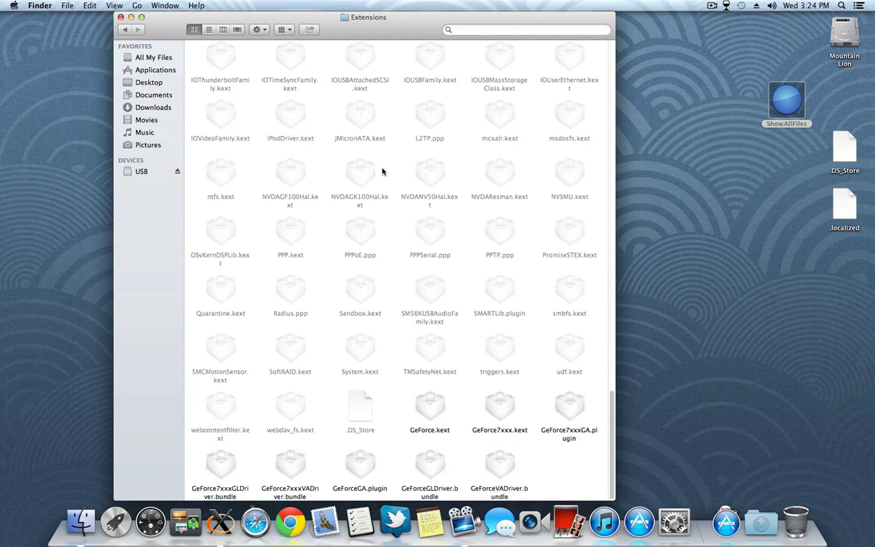
left_click(122, 18)
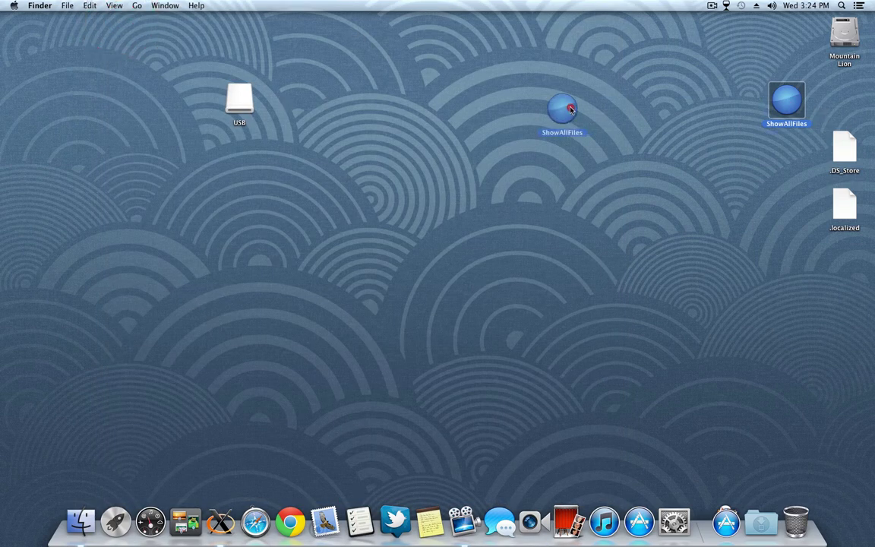
Move ShowAllFiles to the desktop middle and open the Mountain Lion drive.
left_click_drag(794, 99, 563, 109)
right_click(570, 111)
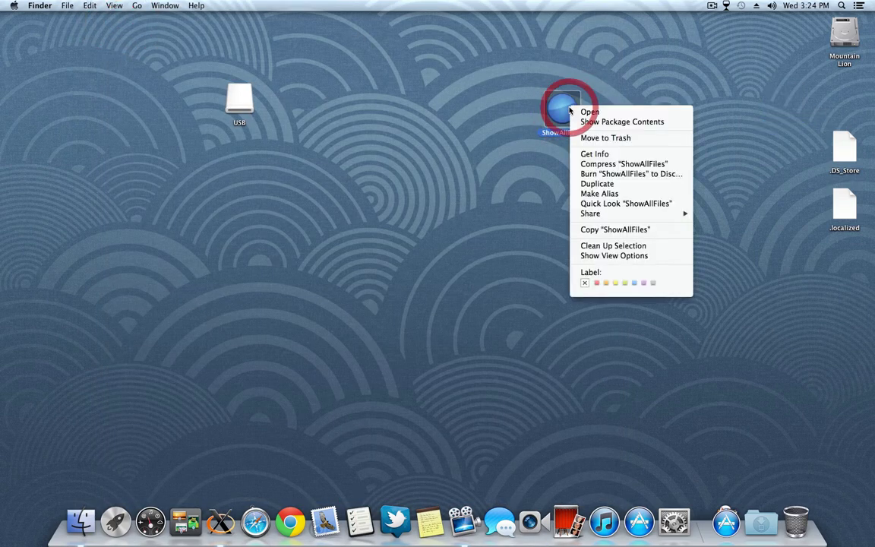
left_click(665, 45)
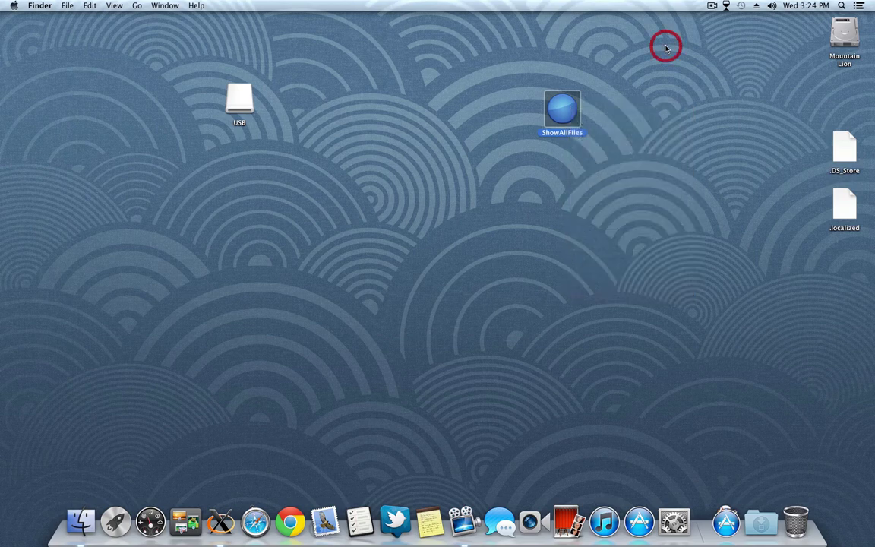
right_click(847, 33)
left_click(851, 39)
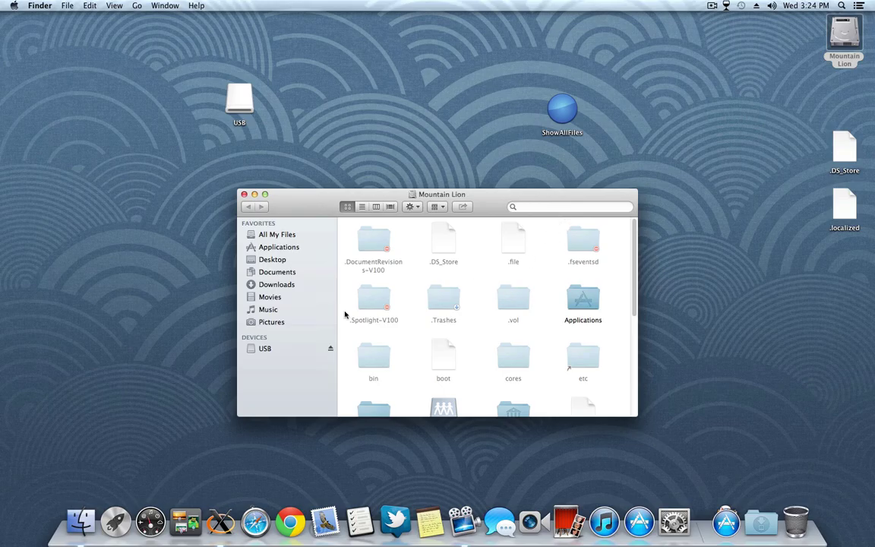
scroll(593, 317, "down", 4)
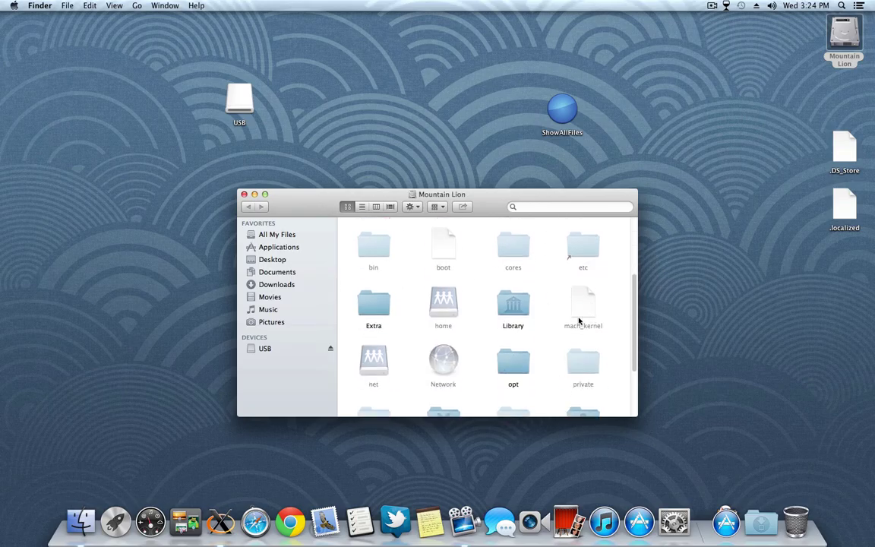
Run ShowAllFiles and choose HIDE to conceal special files.
right_click(562, 112)
left_click(579, 119)
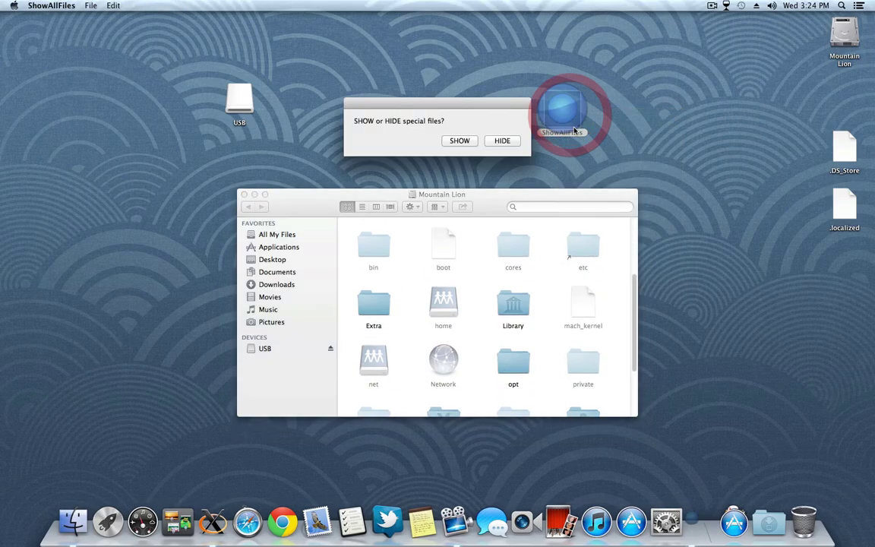
left_click(502, 143)
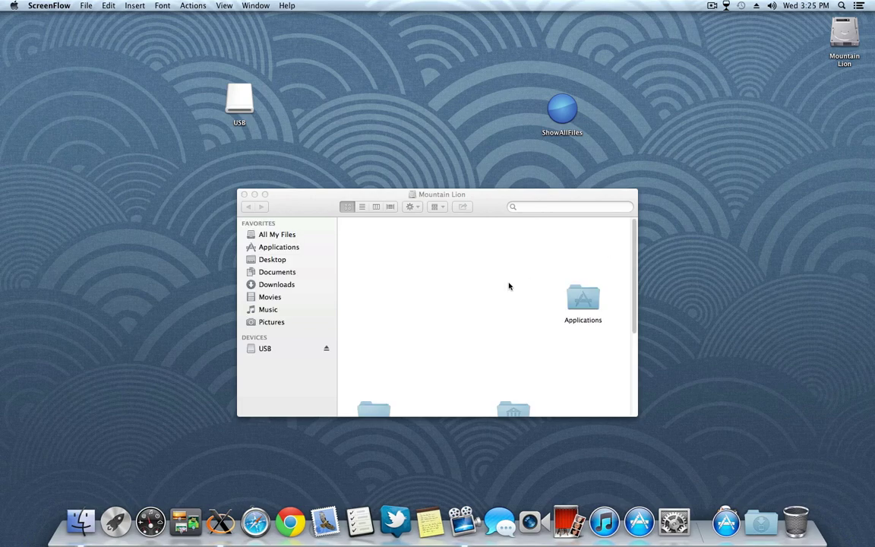
scroll(509, 286, "down", 5)
Open Mountain Lion's System › Library › Extensions and enlarge and widen its window.
double_click(510, 284)
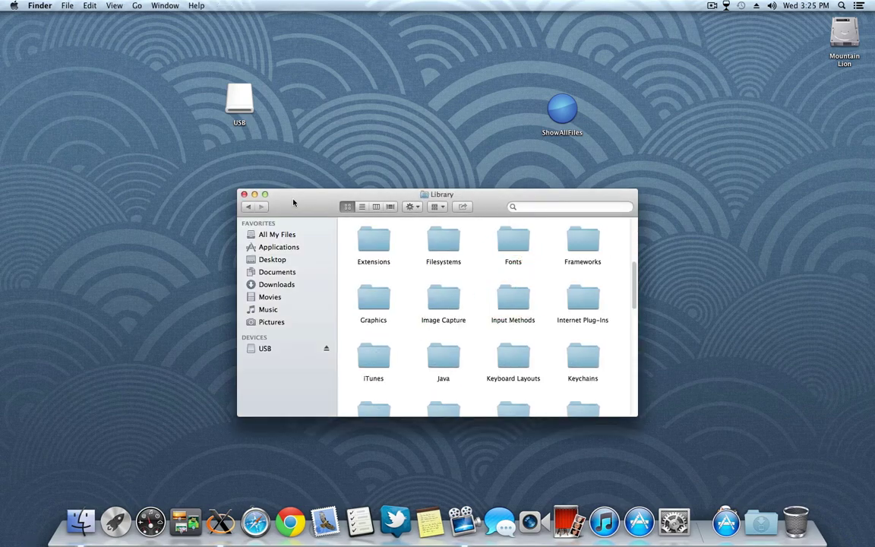
left_click(247, 206)
left_click(445, 389)
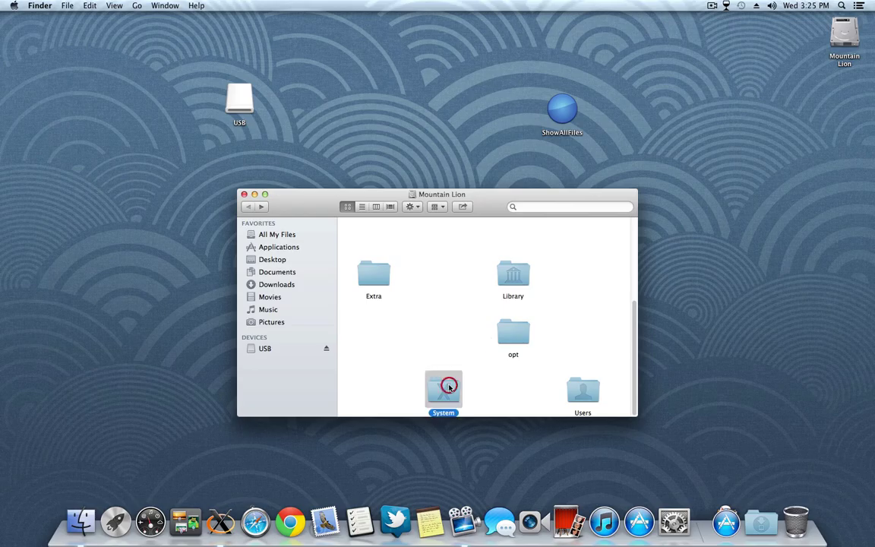
double_click(448, 388)
double_click(372, 293)
scroll(411, 332, "down", 3)
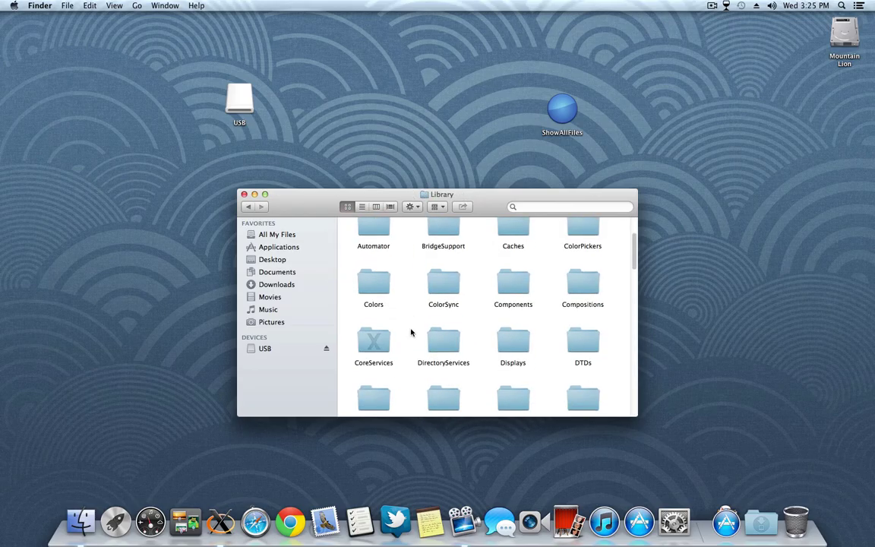
scroll(411, 332, "down", 1)
scroll(450, 358, "down", 3)
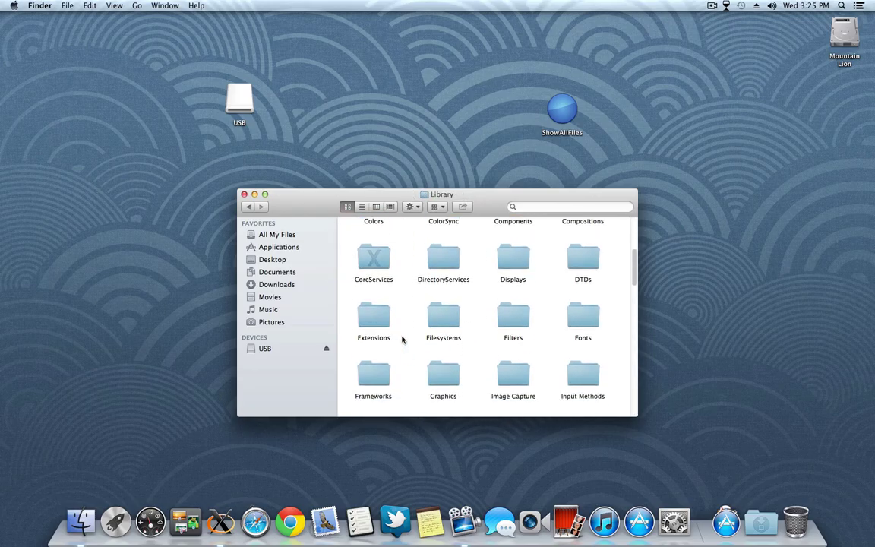
double_click(374, 319)
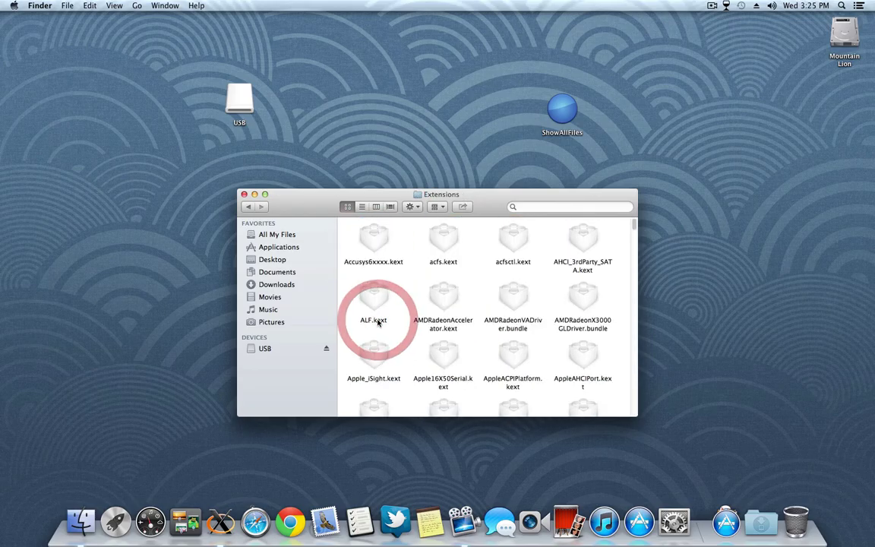
left_click(265, 194)
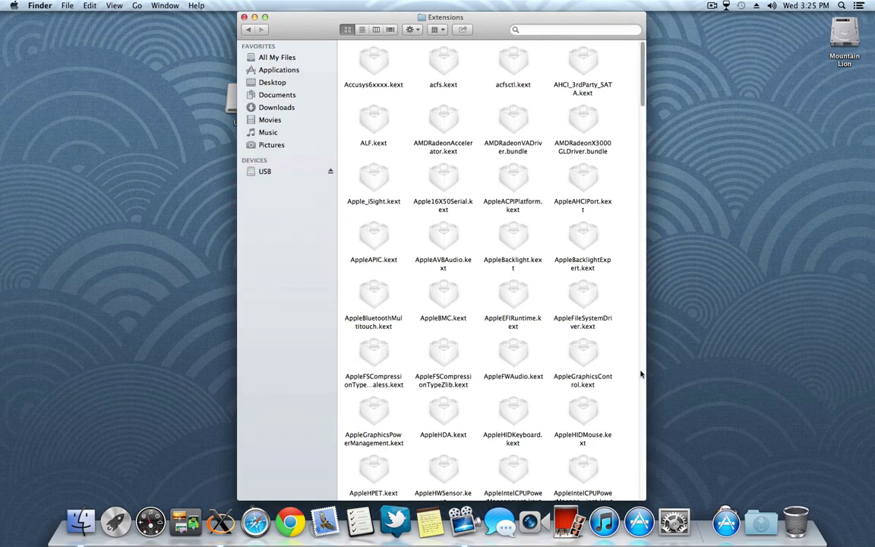
left_click_drag(642, 374, 685, 374)
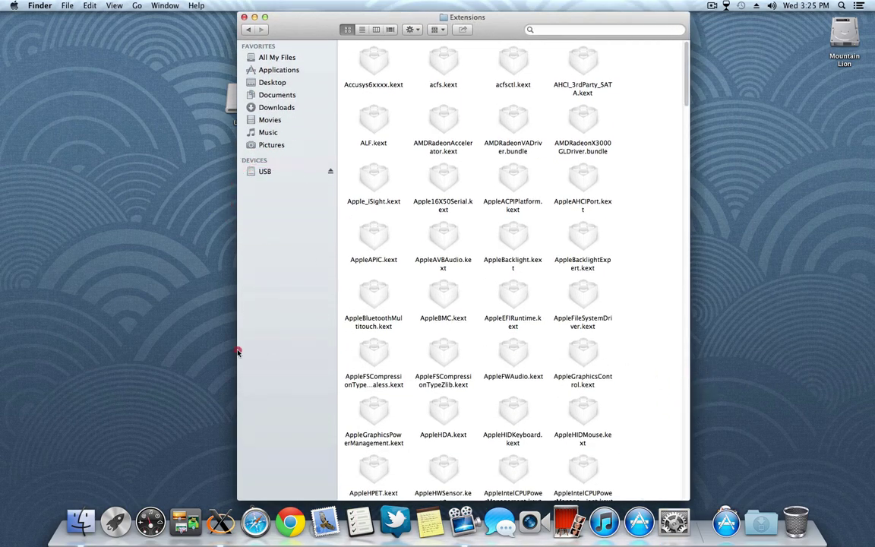
left_click_drag(238, 352, 92, 327)
scroll(516, 241, "down", 10)
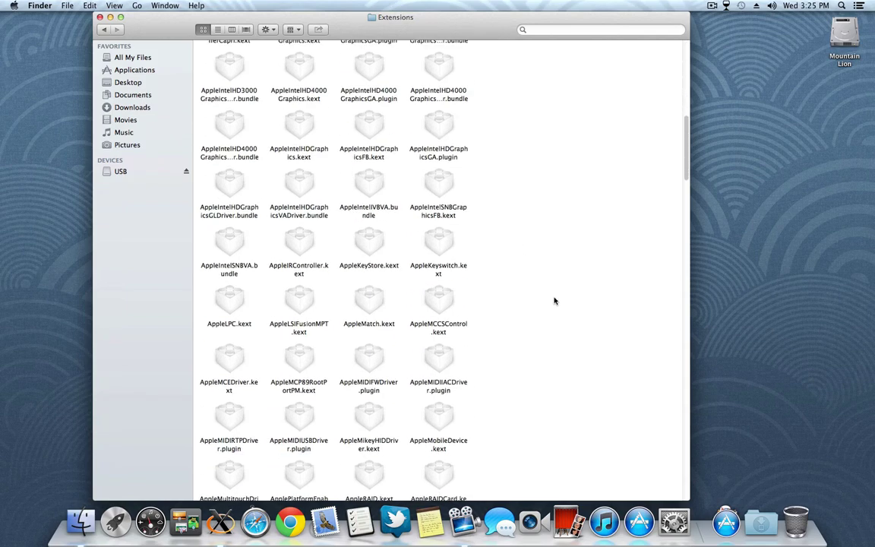
scroll(545, 340, "down", 5)
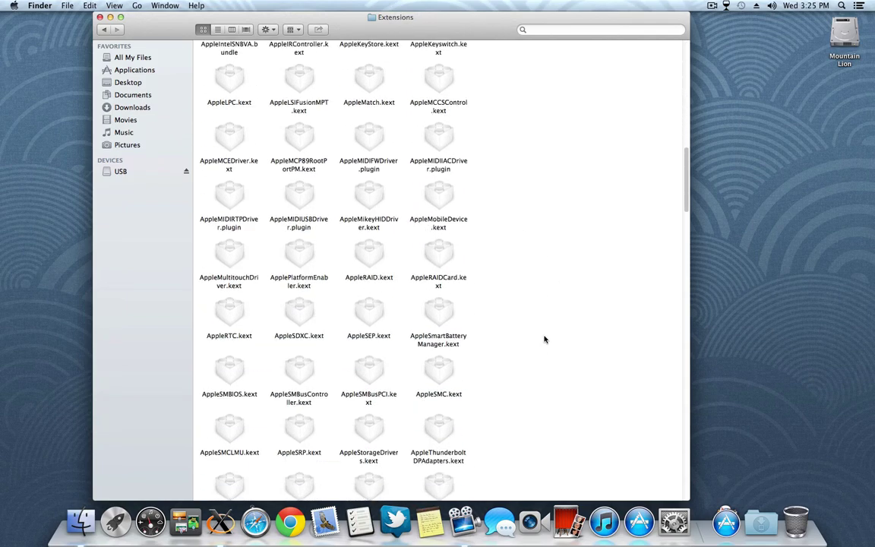
scroll(545, 342, "down", 5)
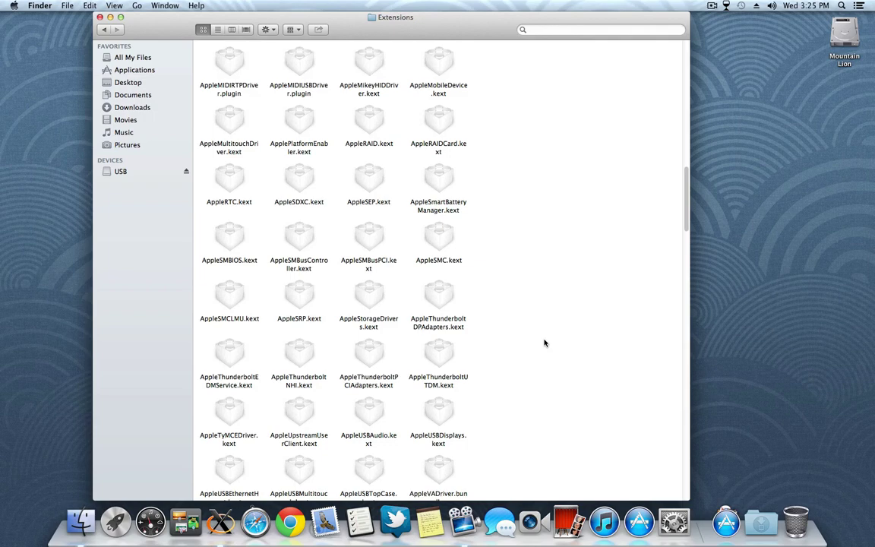
scroll(545, 343, "down", 5)
scroll(545, 343, "down", 5)
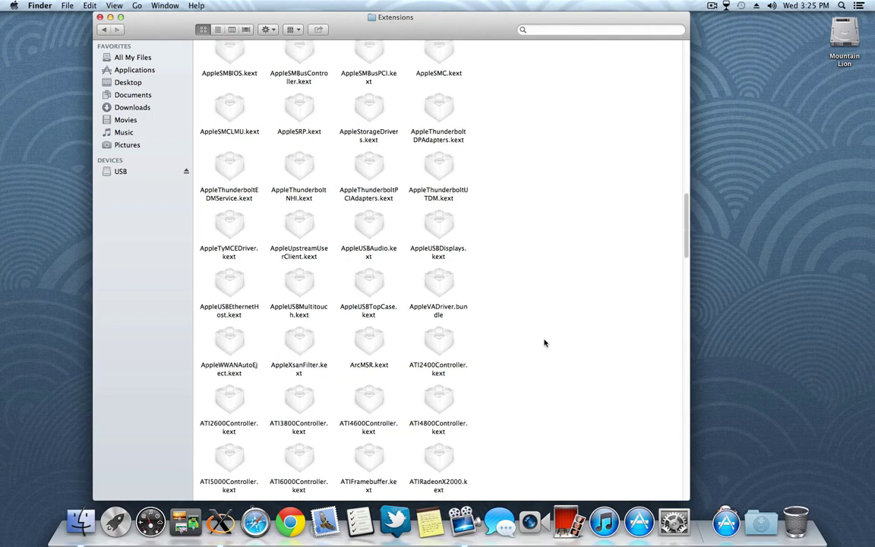
scroll(545, 343, "down", 5)
scroll(545, 343, "down", 3)
scroll(545, 343, "down", 5)
scroll(545, 344, "down", 3)
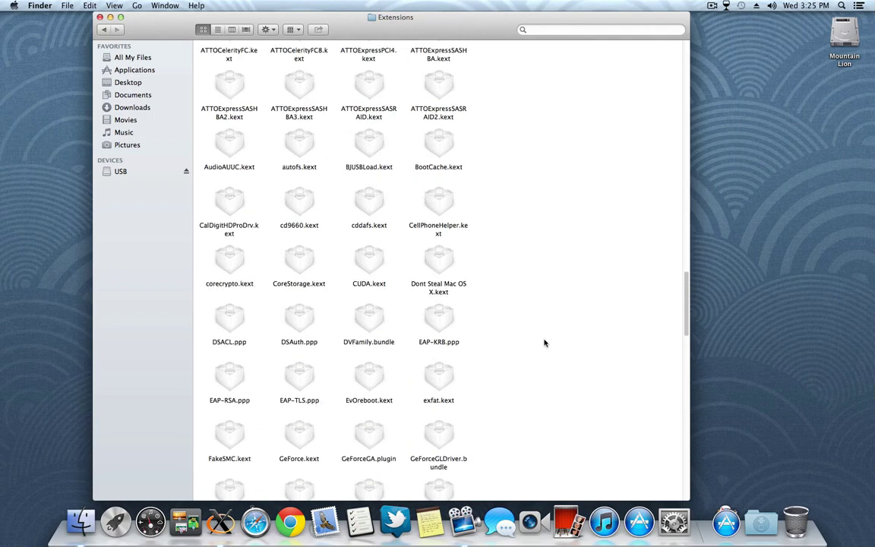
scroll(545, 344, "down", 4)
scroll(544, 344, "down", 4)
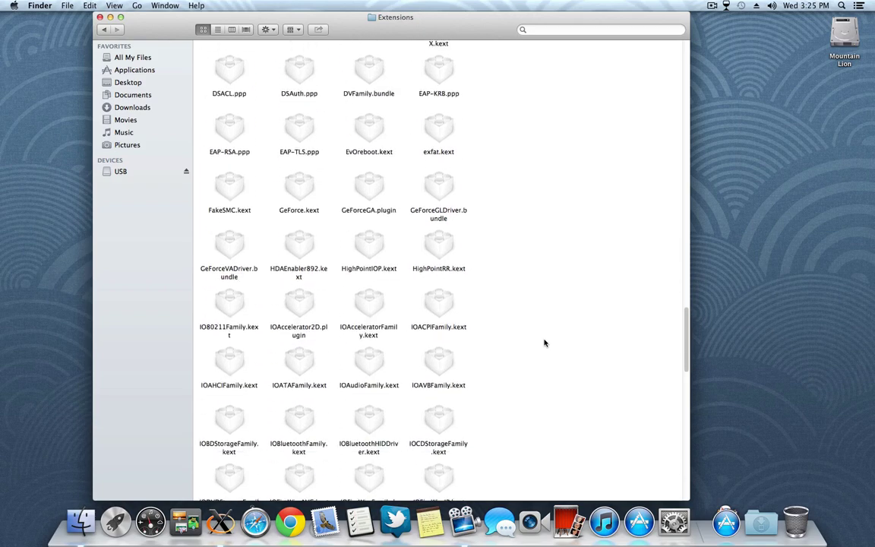
scroll(544, 344, "down", 4)
scroll(545, 343, "down", 3)
scroll(545, 343, "down", 4)
scroll(544, 343, "down", 3)
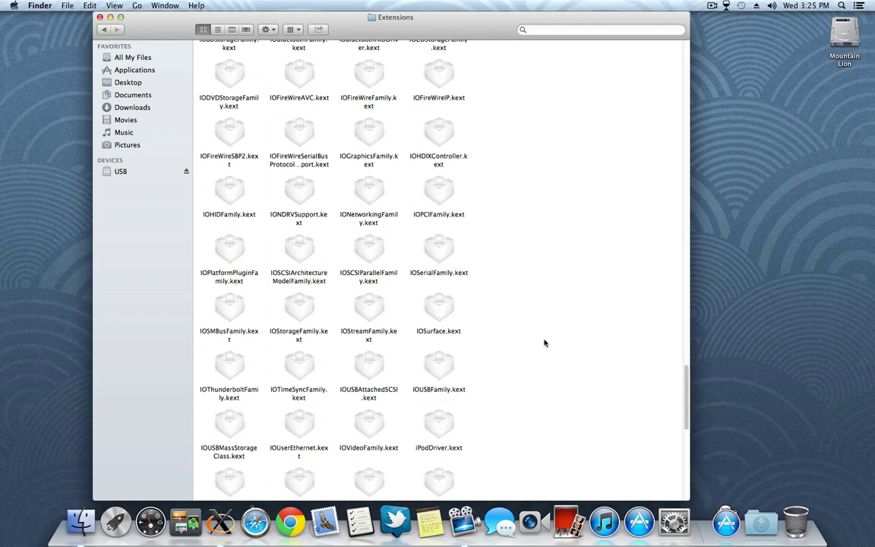
scroll(544, 344, "down", 3)
scroll(545, 343, "down", 3)
scroll(545, 343, "down", 3)
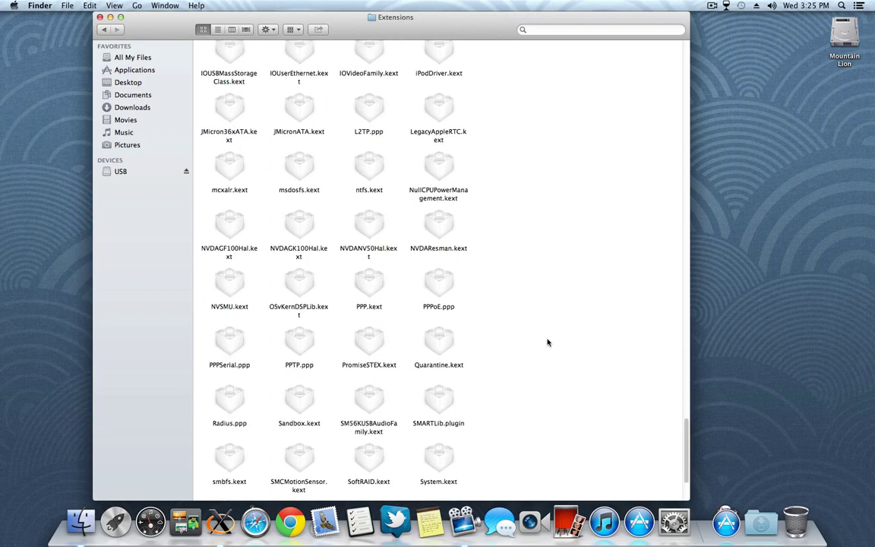
scroll(514, 340, "up", 2)
scroll(514, 340, "up", 3)
scroll(514, 340, "up", 8)
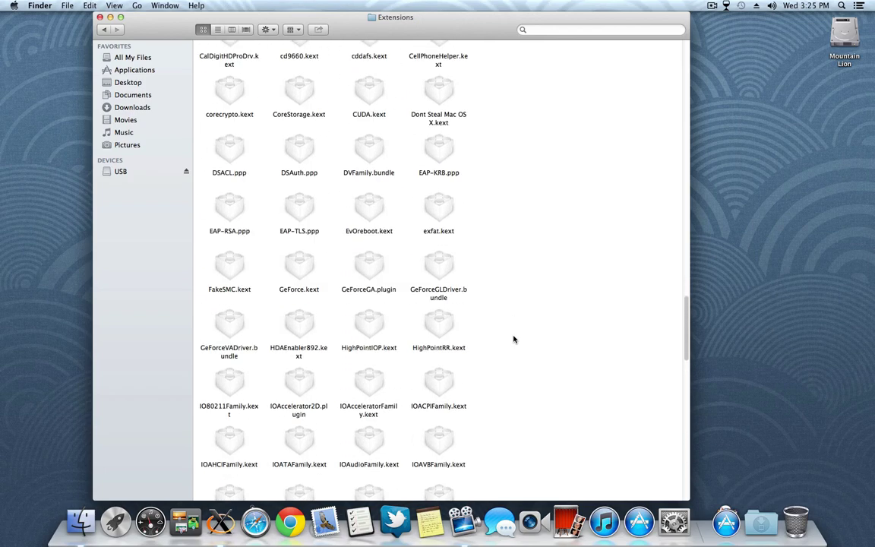
scroll(514, 340, "up", 4)
scroll(514, 339, "up", 2)
scroll(514, 340, "up", 2)
scroll(514, 340, "up", 2)
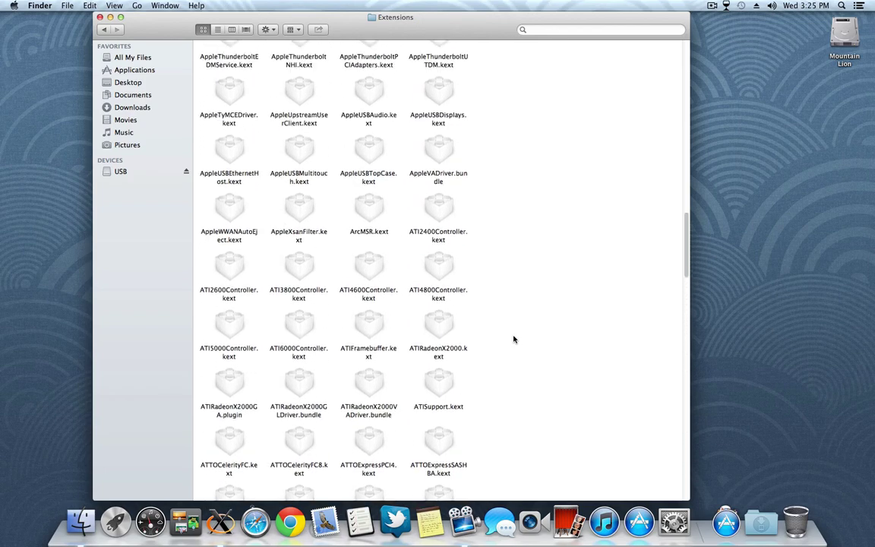
scroll(515, 340, "up", 1)
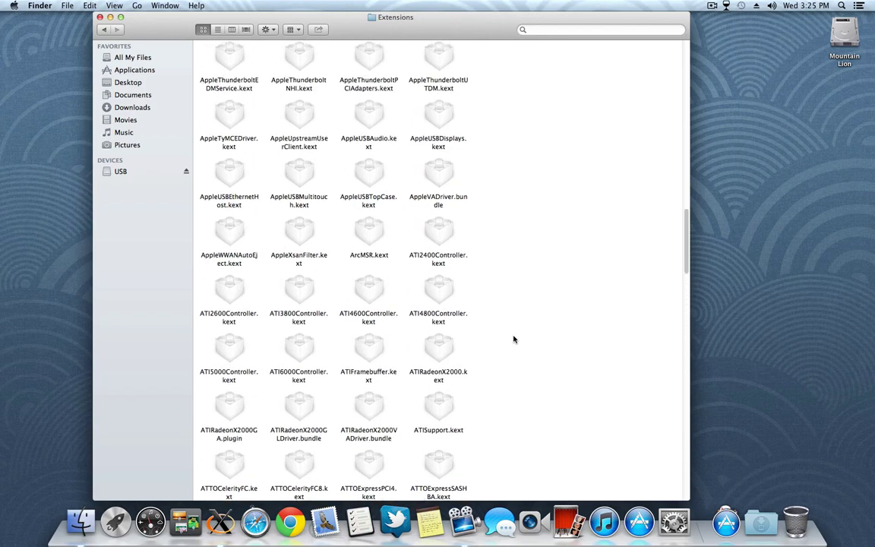
scroll(514, 339, "up", 1)
scroll(515, 340, "up", 2)
scroll(515, 340, "up", 2)
scroll(515, 340, "up", 1)
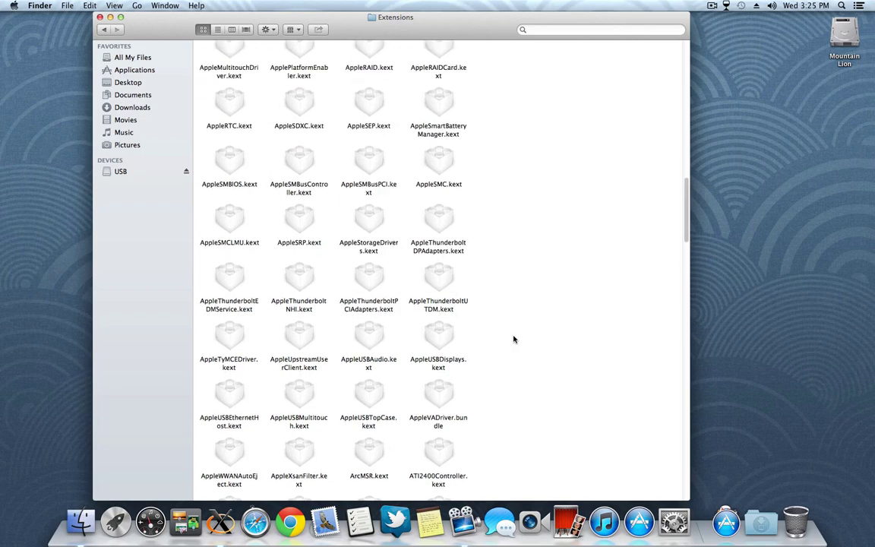
scroll(514, 340, "up", 1)
scroll(514, 340, "up", 1)
scroll(514, 340, "up", 1)
scroll(514, 340, "up", 1)
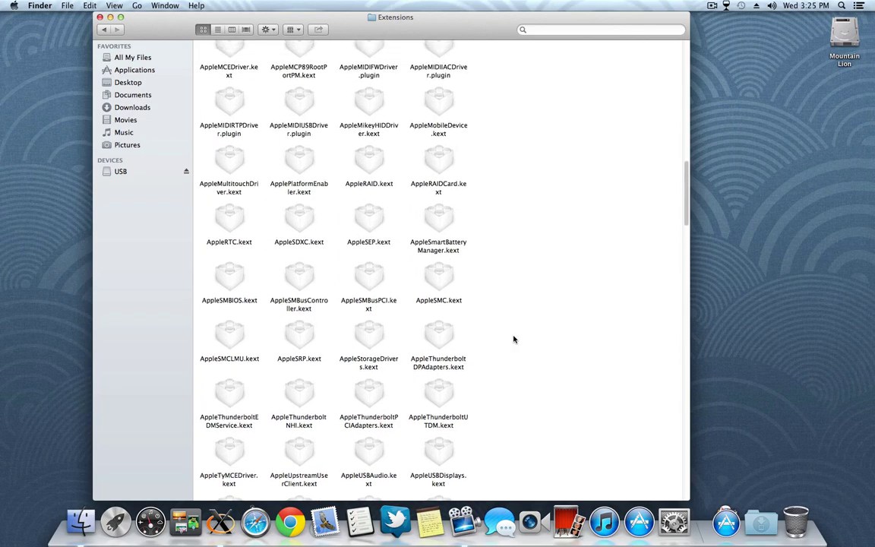
scroll(514, 340, "up", 1)
scroll(514, 340, "up", 1)
scroll(514, 339, "up", 2)
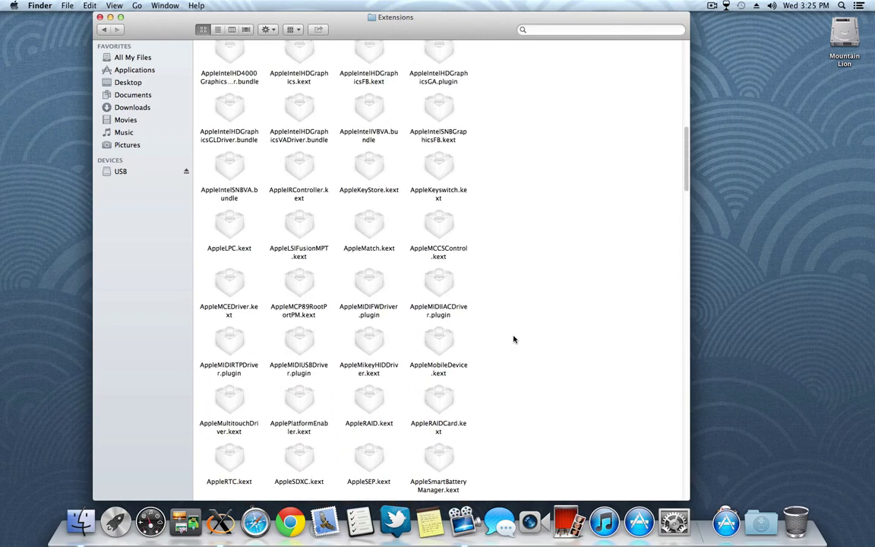
scroll(514, 340, "down", 2)
scroll(514, 339, "down", 2)
scroll(514, 340, "down", 2)
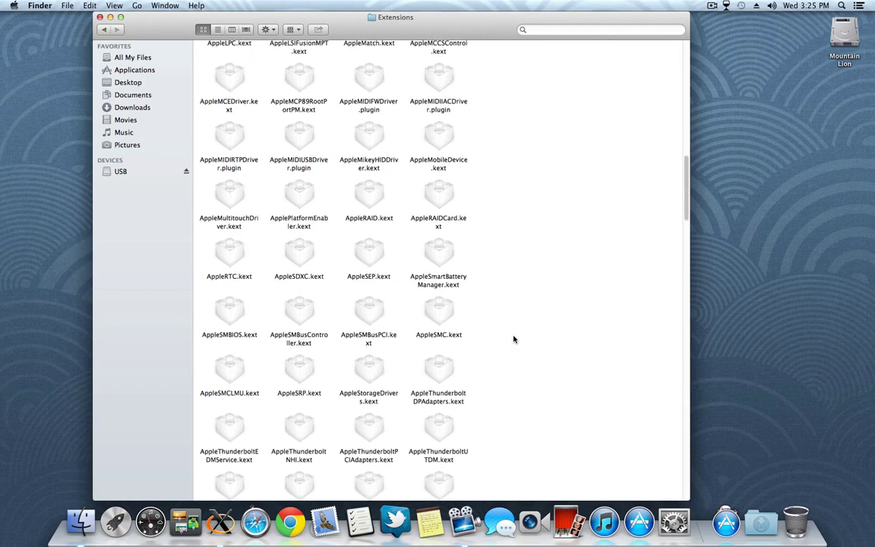
scroll(514, 340, "down", 1)
scroll(514, 340, "down", 2)
scroll(514, 340, "down", 1)
scroll(514, 340, "down", 1)
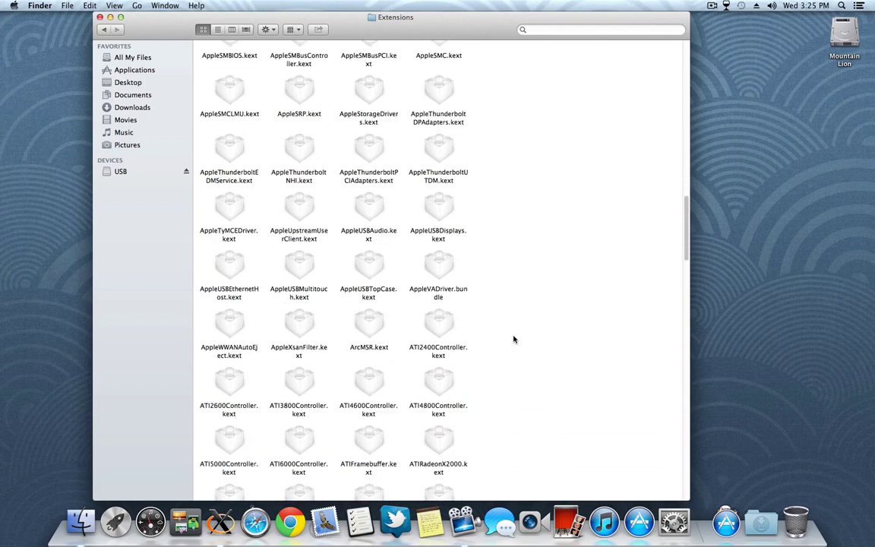
scroll(514, 339, "down", 1)
scroll(514, 340, "down", 1)
scroll(515, 340, "down", 1)
scroll(515, 340, "down", 1)
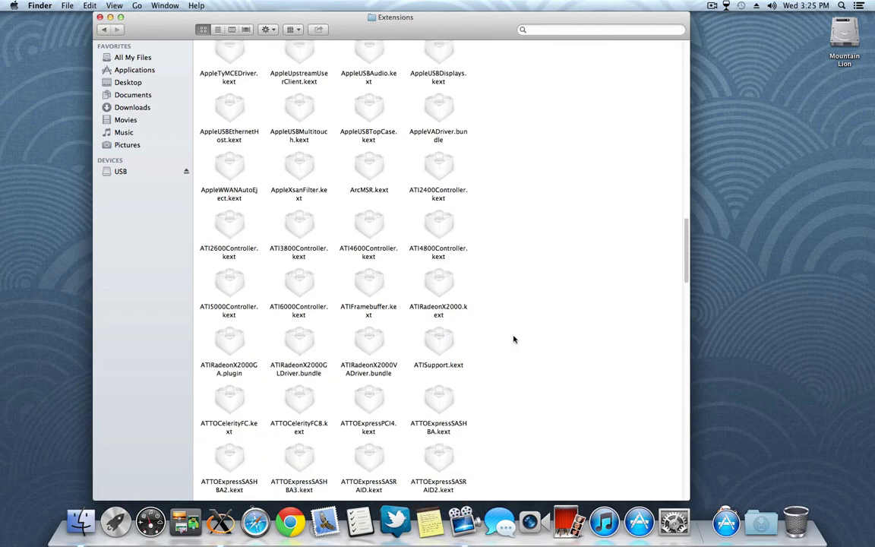
scroll(515, 340, "down", 1)
scroll(515, 339, "down", 1)
scroll(515, 339, "down", 2)
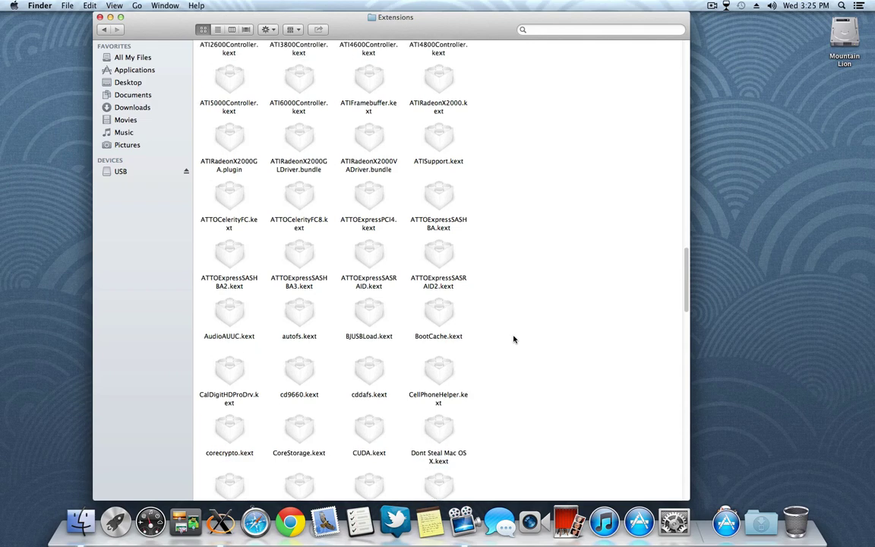
scroll(514, 339, "down", 1)
scroll(514, 340, "down", 1)
scroll(514, 340, "down", 1)
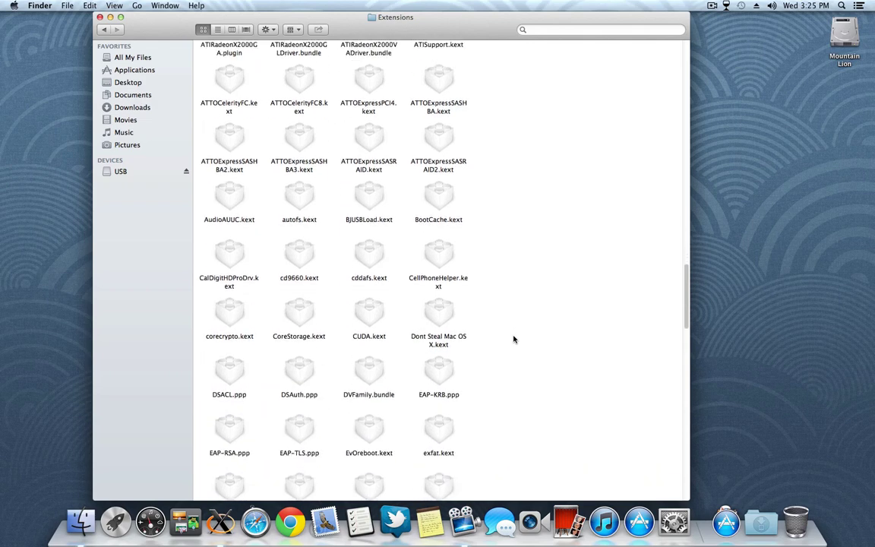
scroll(514, 339, "down", 1)
scroll(514, 339, "down", 2)
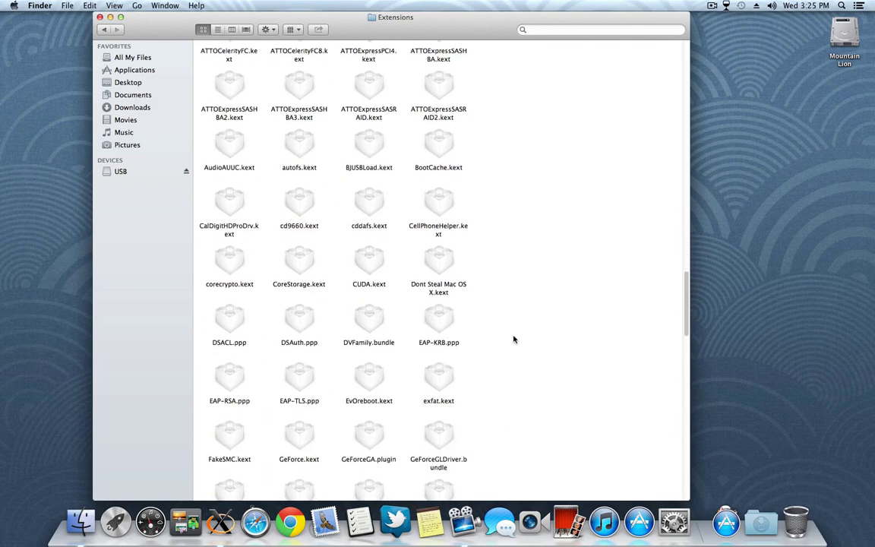
scroll(514, 340, "down", 2)
scroll(514, 339, "down", 1)
scroll(515, 340, "down", 1)
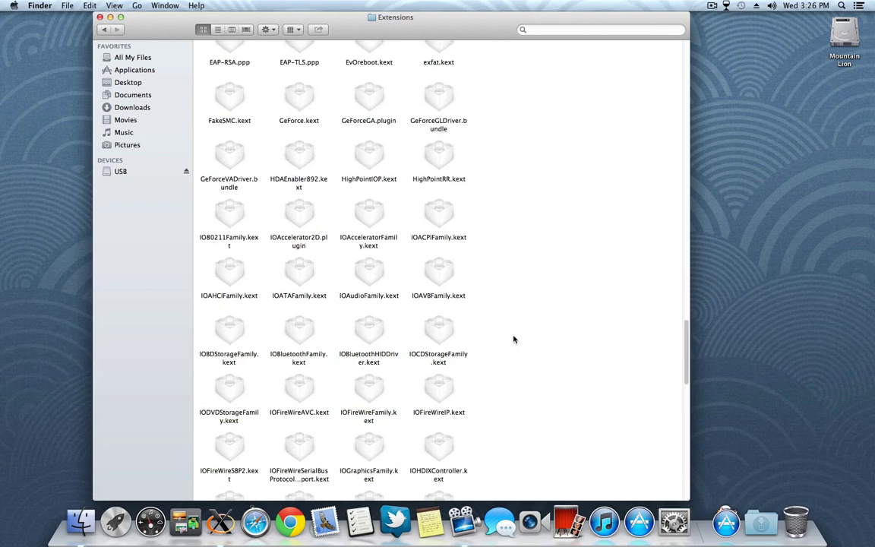
scroll(514, 340, "down", 1)
scroll(514, 339, "down", 1)
scroll(514, 339, "down", 2)
scroll(514, 340, "down", 2)
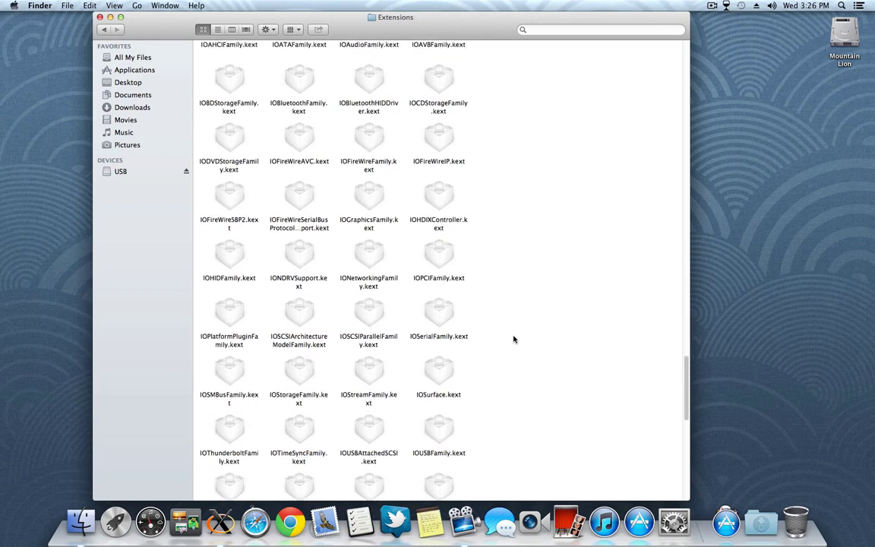
scroll(514, 339, "down", 1)
scroll(515, 340, "down", 1)
scroll(515, 340, "down", 1)
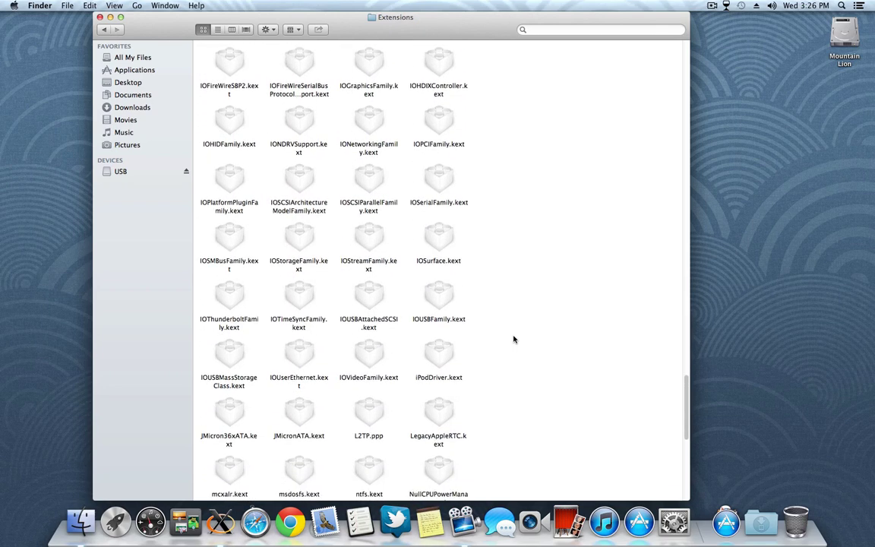
scroll(515, 340, "down", 1)
scroll(515, 340, "down", 1)
scroll(515, 340, "down", 2)
scroll(515, 339, "down", 2)
scroll(514, 339, "up", 5)
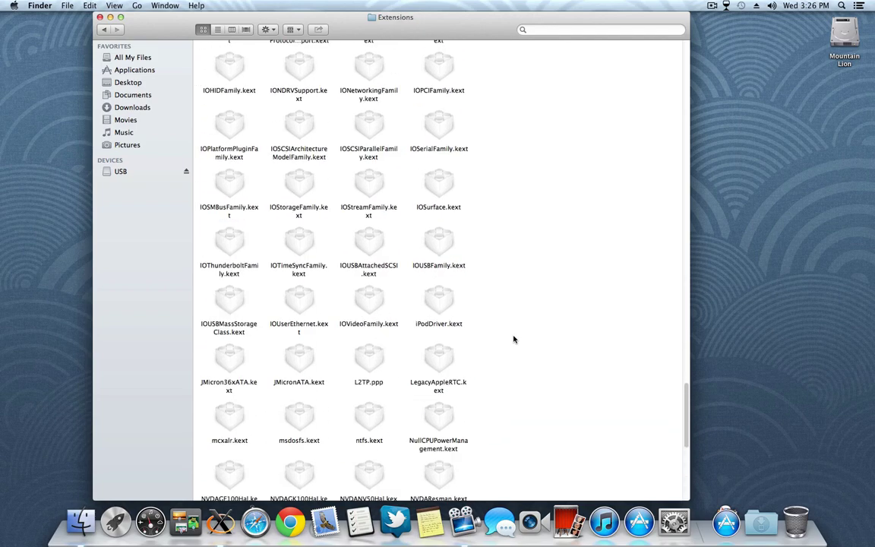
scroll(514, 340, "up", 2)
scroll(514, 339, "up", 5)
scroll(514, 339, "up", 5)
scroll(514, 340, "up", 5)
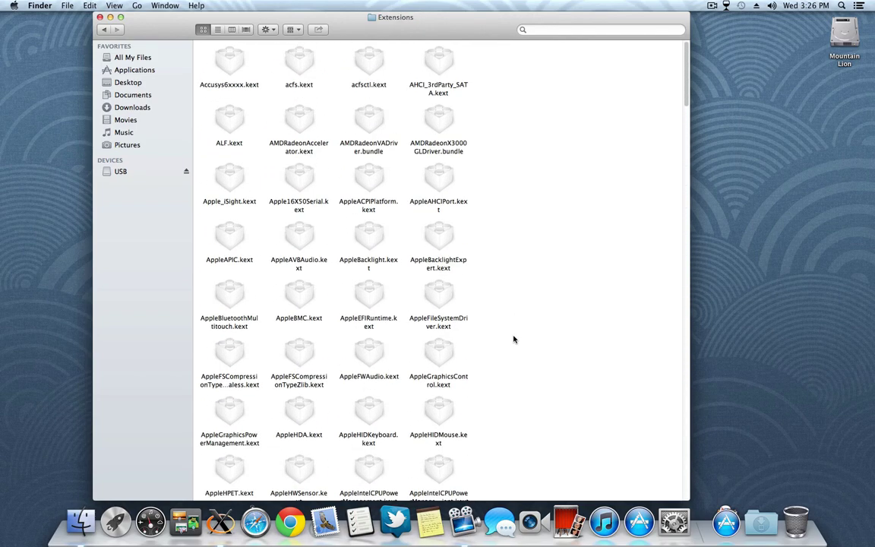
scroll(513, 341, "down", 2)
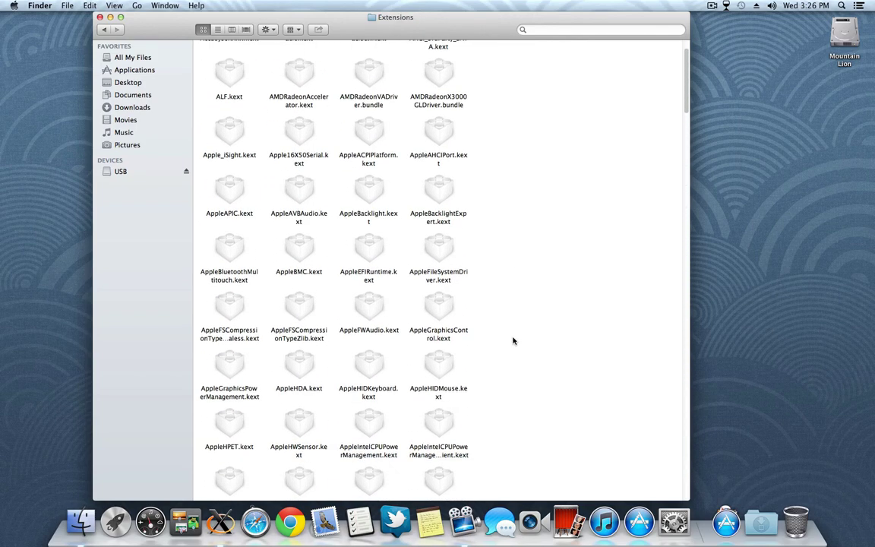
scroll(514, 341, "down", 2)
scroll(513, 341, "down", 2)
scroll(514, 341, "down", 2)
scroll(514, 342, "down", 2)
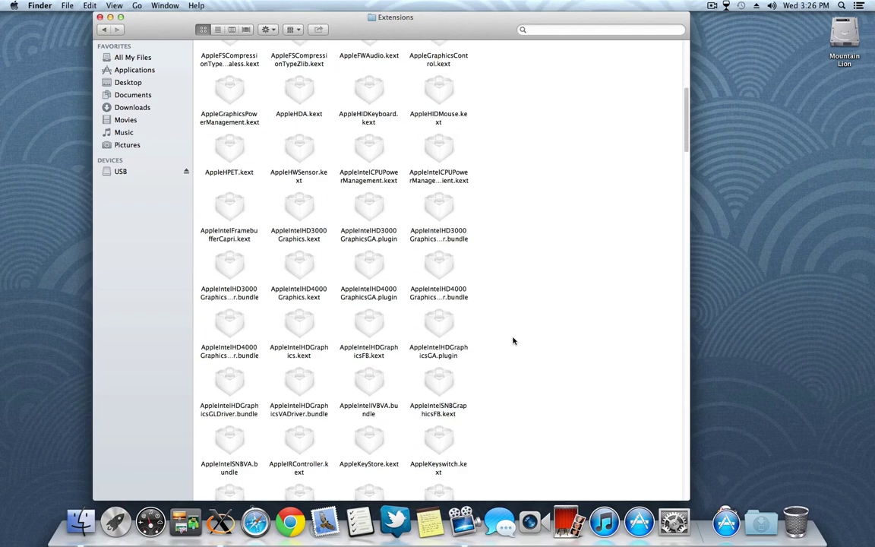
scroll(513, 341, "down", 2)
scroll(513, 341, "down", 2)
scroll(513, 341, "down", 2)
scroll(514, 341, "down", 2)
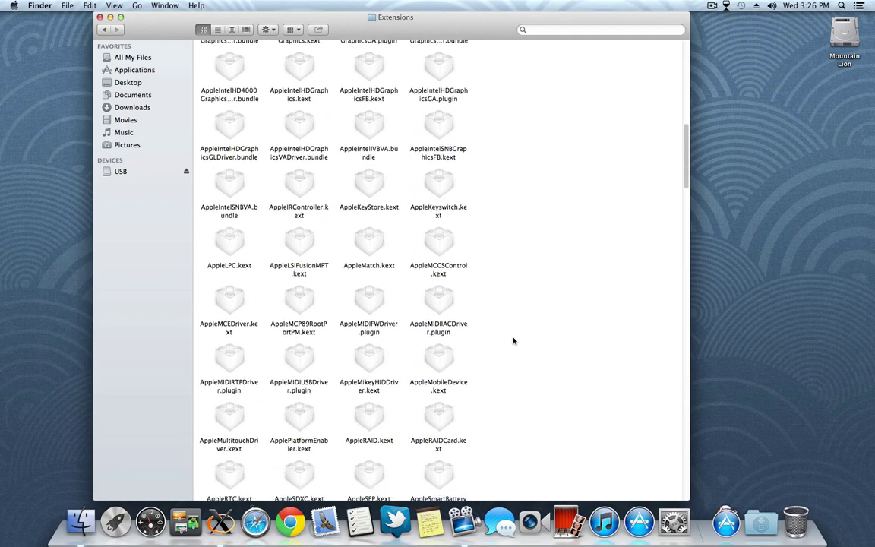
scroll(513, 341, "down", 2)
scroll(514, 342, "down", 3)
scroll(514, 341, "down", 3)
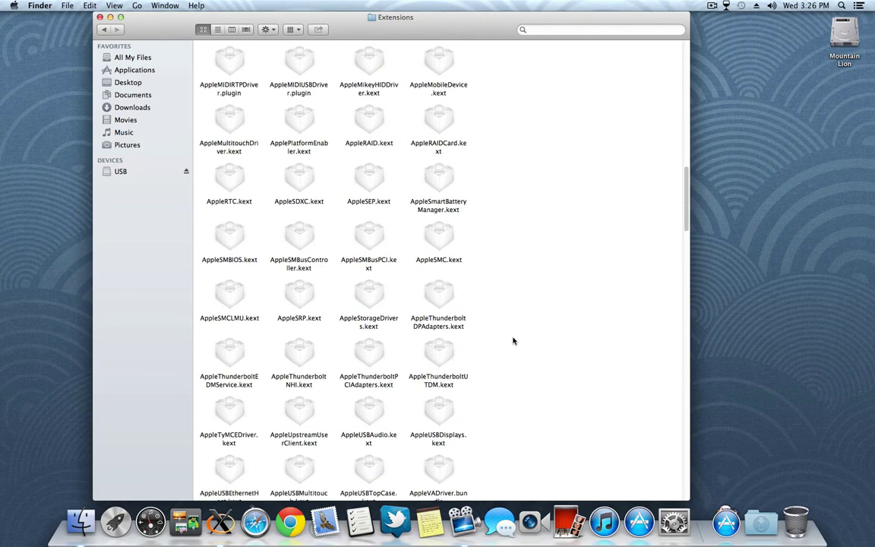
scroll(513, 341, "down", 2)
scroll(514, 342, "down", 2)
scroll(514, 341, "down", 2)
scroll(514, 341, "down", 2)
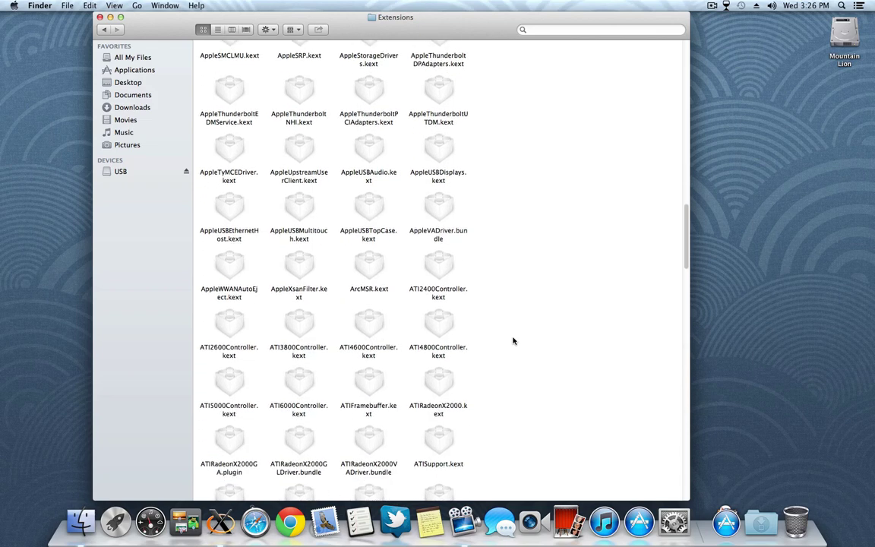
Select ATI3800Controller.kext, GeForceGLDriver.bundle, GeForce.kext and GeForceVADriver.bundle in turn.
left_click(299, 335)
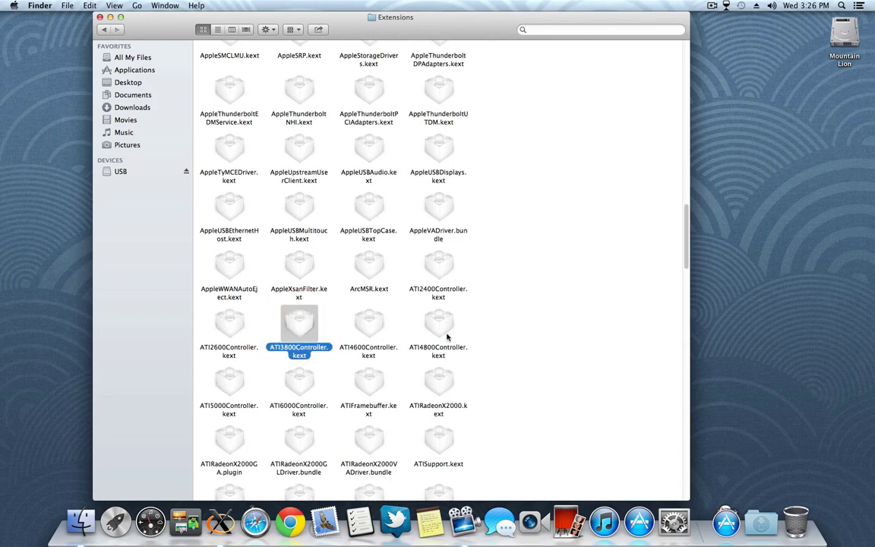
scroll(467, 406, "down", 2)
scroll(467, 406, "down", 2)
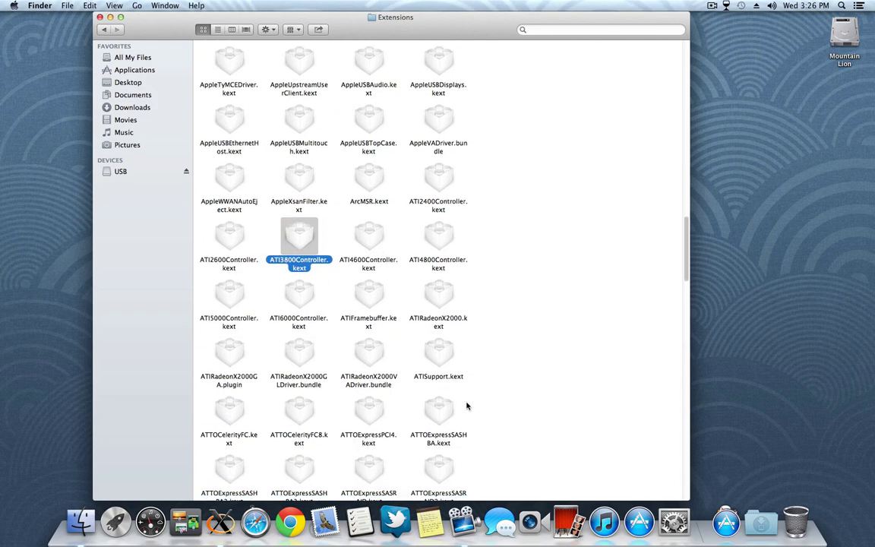
scroll(468, 407, "down", 1)
scroll(467, 406, "down", 1)
scroll(467, 407, "down", 1)
scroll(467, 407, "down", 1)
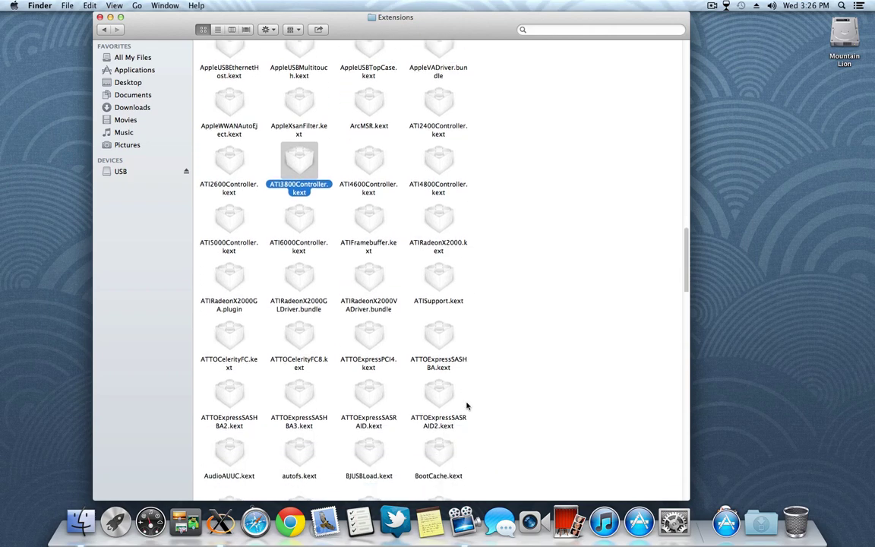
scroll(468, 406, "down", 1)
scroll(467, 406, "down", 1)
scroll(468, 406, "down", 2)
scroll(467, 406, "down", 1)
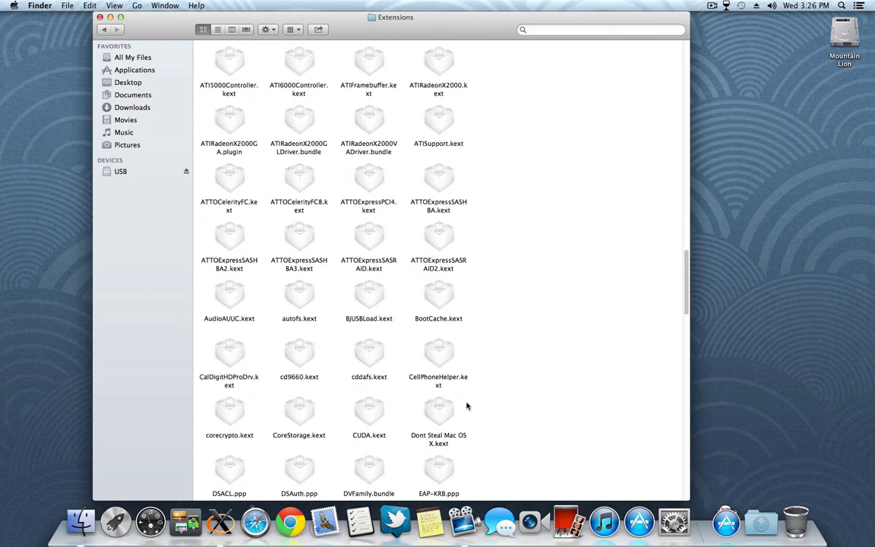
scroll(468, 407, "down", 2)
scroll(467, 407, "down", 2)
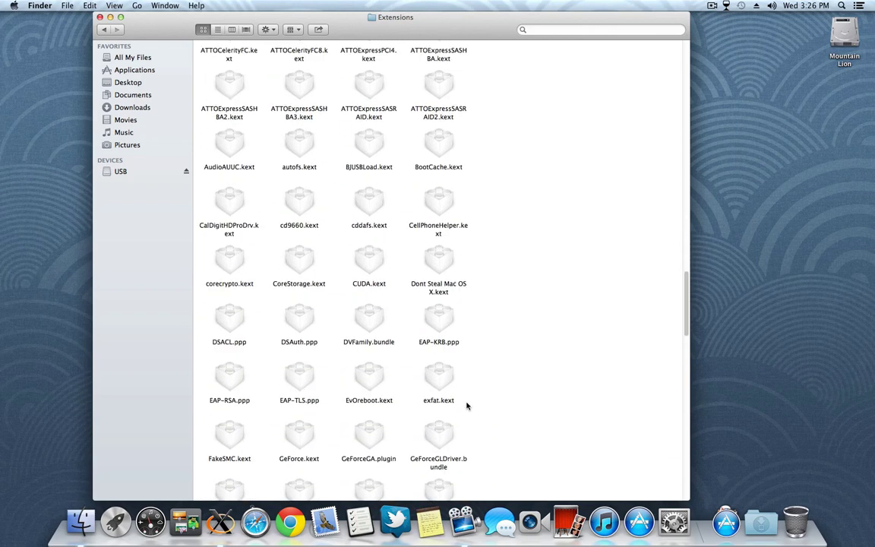
scroll(468, 407, "down", 2)
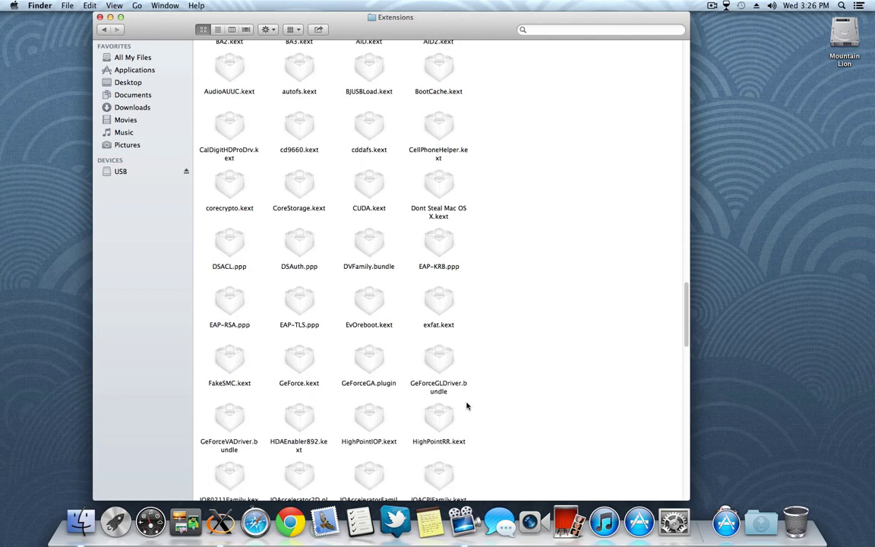
left_click(443, 364)
left_click(298, 361)
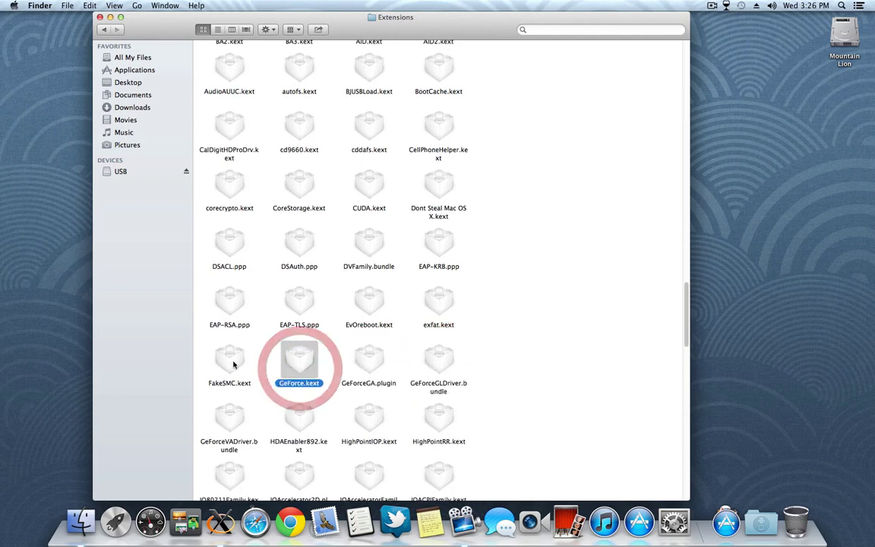
left_click(230, 443)
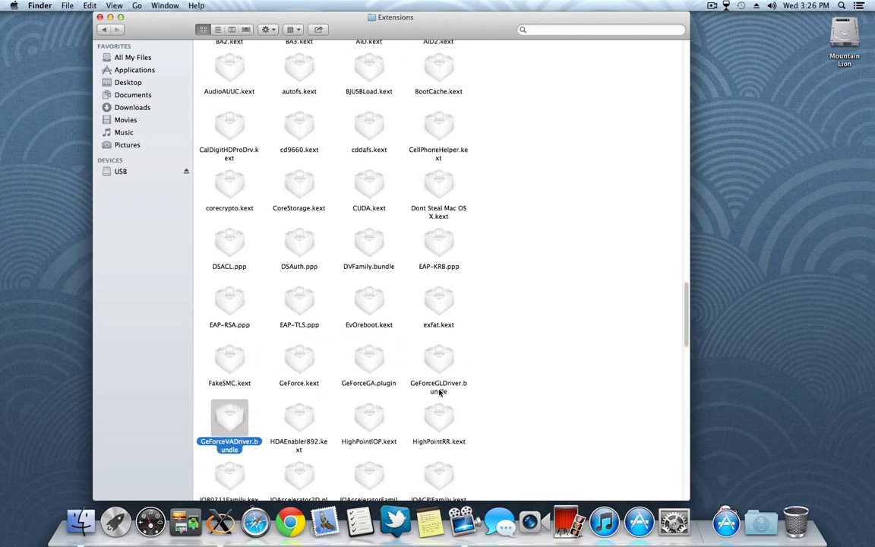
scroll(439, 392, "down", 2)
scroll(439, 393, "up", 10)
scroll(433, 377, "up", 5)
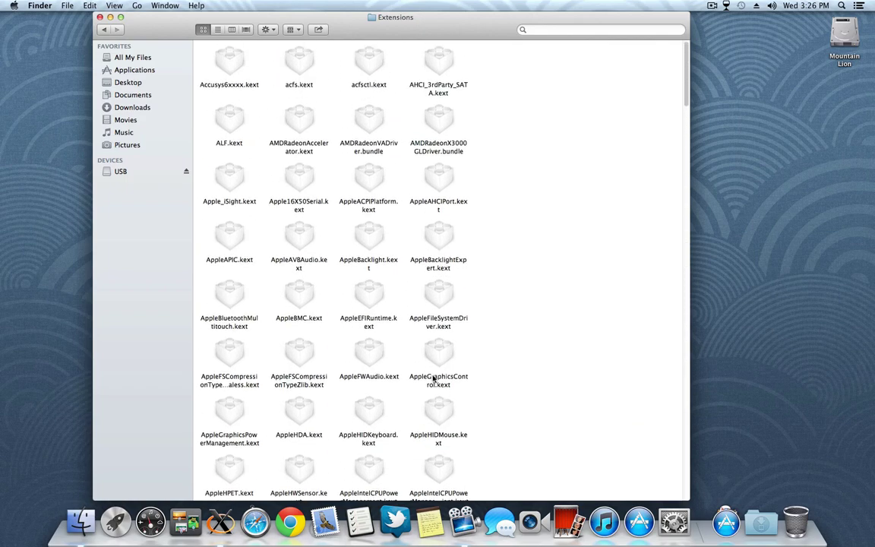
Close the Mountain Lion Extensions window and open the USB drive.
left_click(100, 17)
right_click(160, 59)
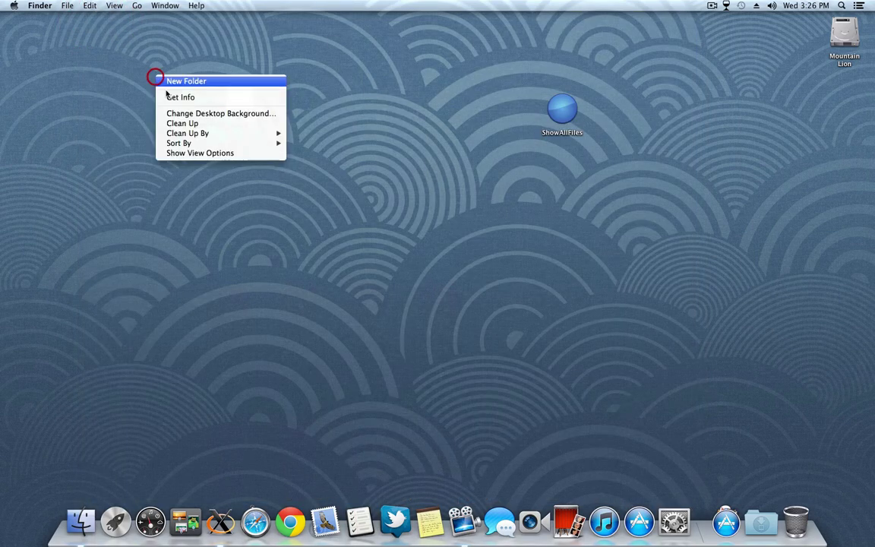
left_click(177, 125)
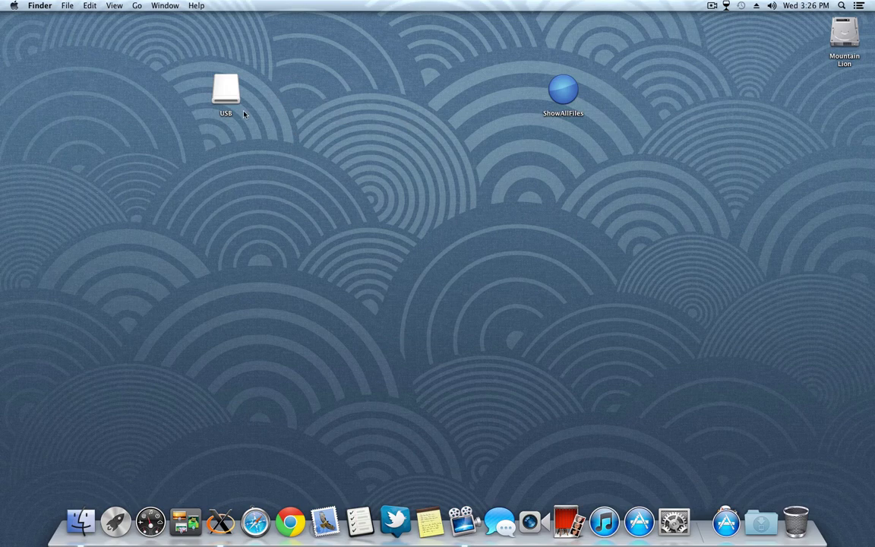
right_click(231, 90)
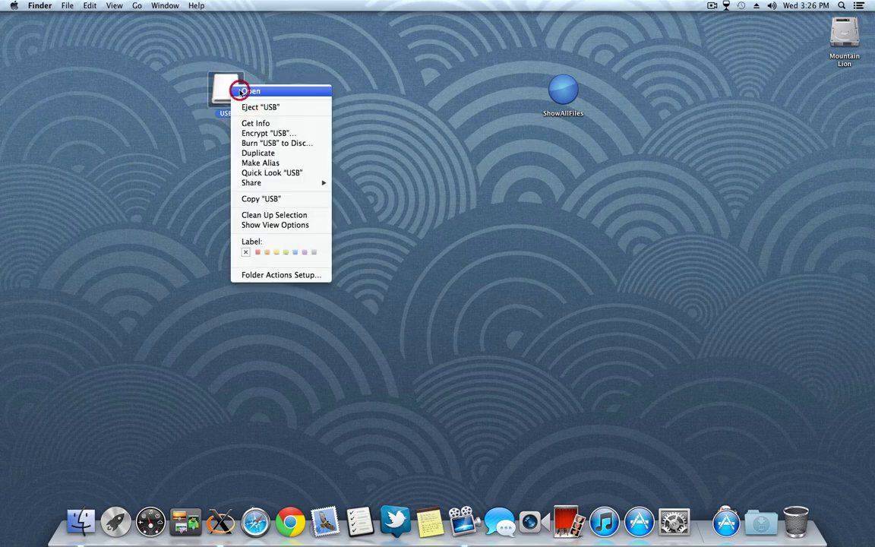
left_click(251, 99)
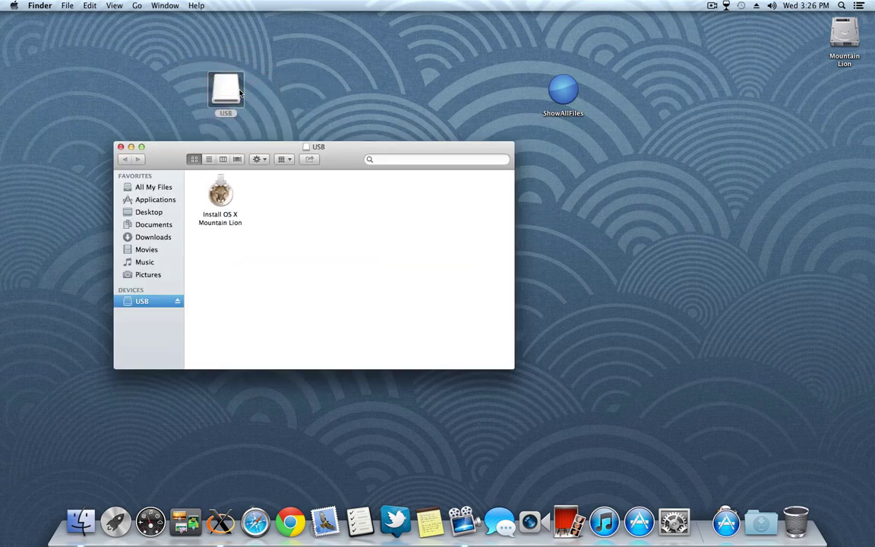
Run ShowAllFiles, choose SHOW, and bring the USB window to the front.
right_click(566, 92)
left_click(587, 81)
left_click(452, 146)
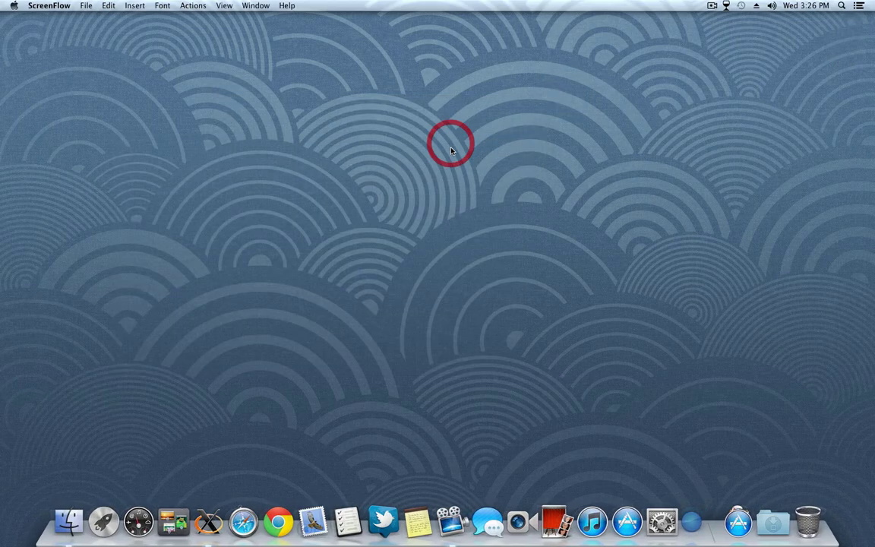
left_click(304, 144)
scroll(281, 275, "down", 1)
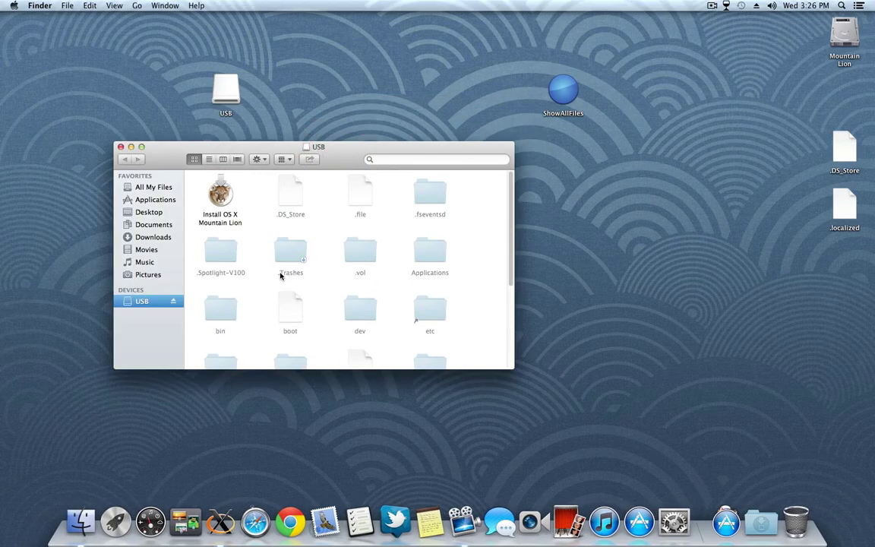
scroll(280, 275, "down", 5)
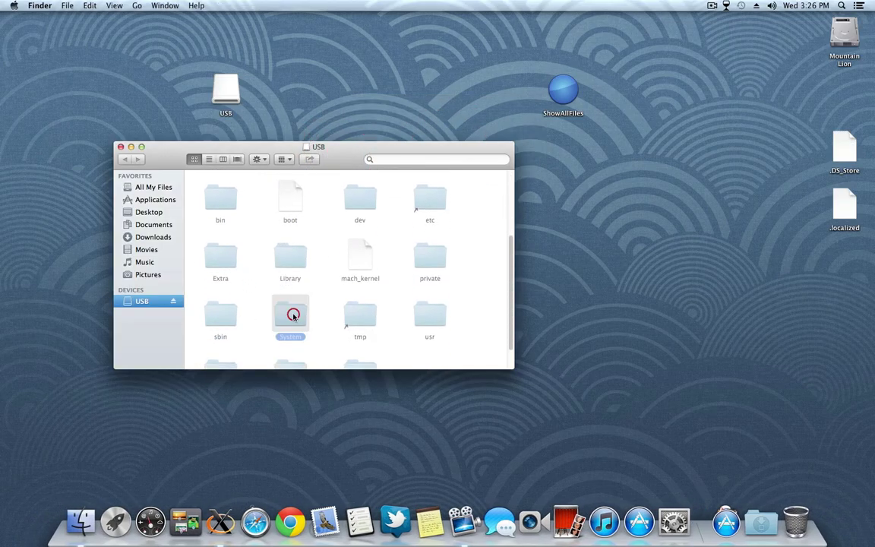
Open the USB drive's System folder and then its Library folder.
right_click(290, 315)
left_click(312, 306)
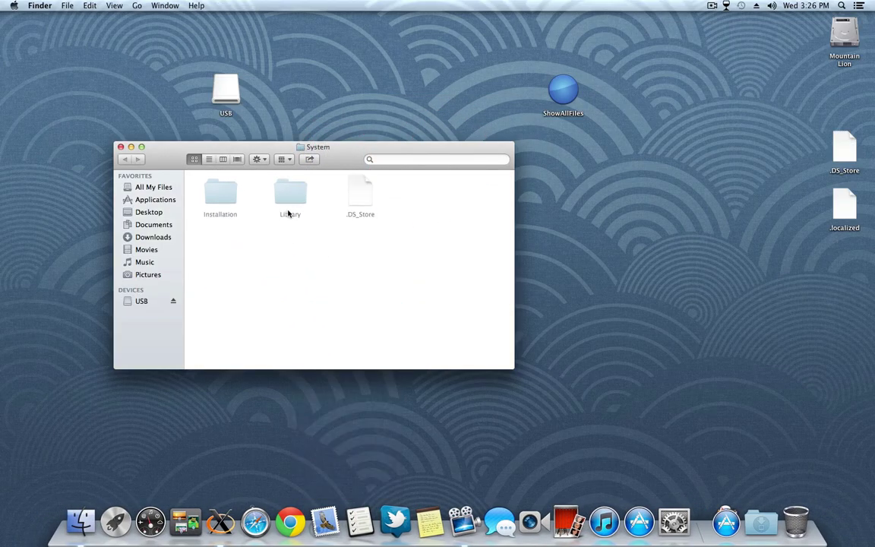
right_click(287, 193)
left_click(307, 196)
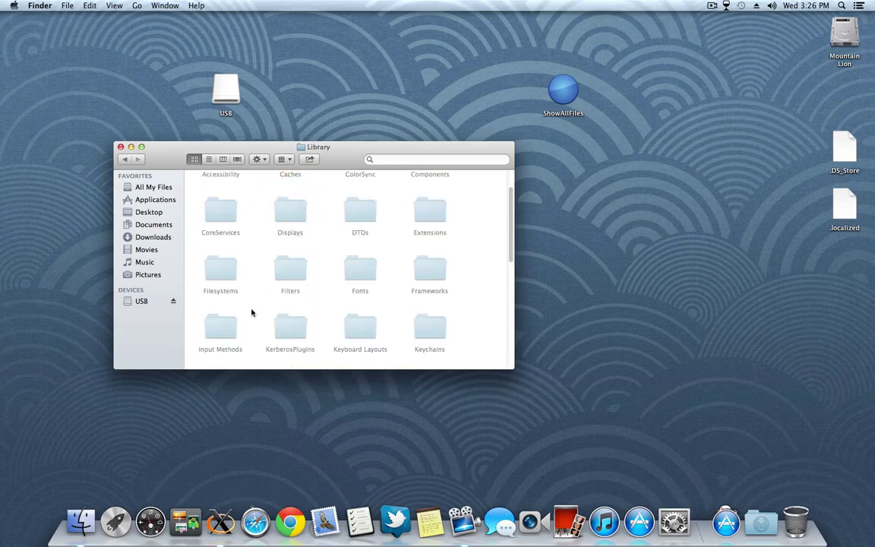
scroll(252, 311, "down", 2)
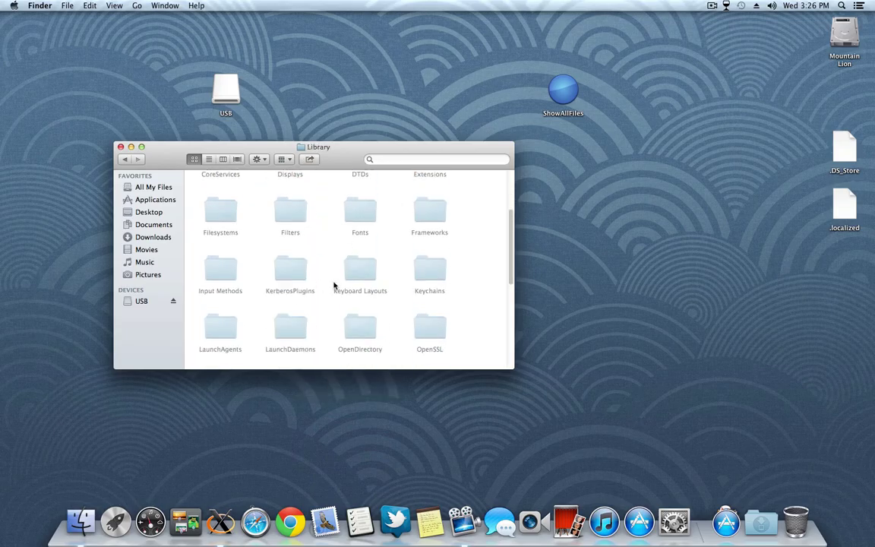
scroll(334, 285, "up", 2)
Open and enlarge the USB Extensions folder, select the GeForce files, deselect, and close it.
right_click(423, 200)
left_click(437, 202)
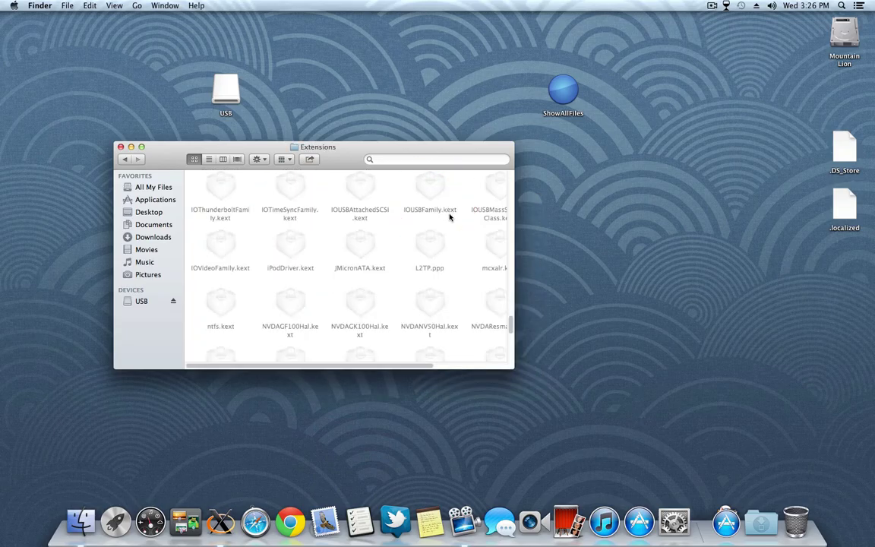
left_click(141, 146)
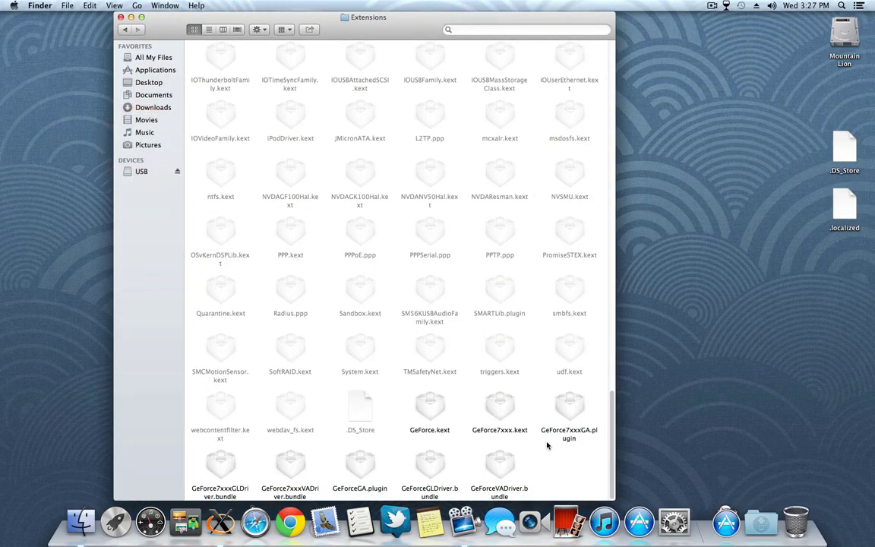
mouse_move(380, 357)
left_mouse_down()
mouse_move(532, 456)
mouse_move(205, 475)
left_mouse_up()
left_click(555, 479)
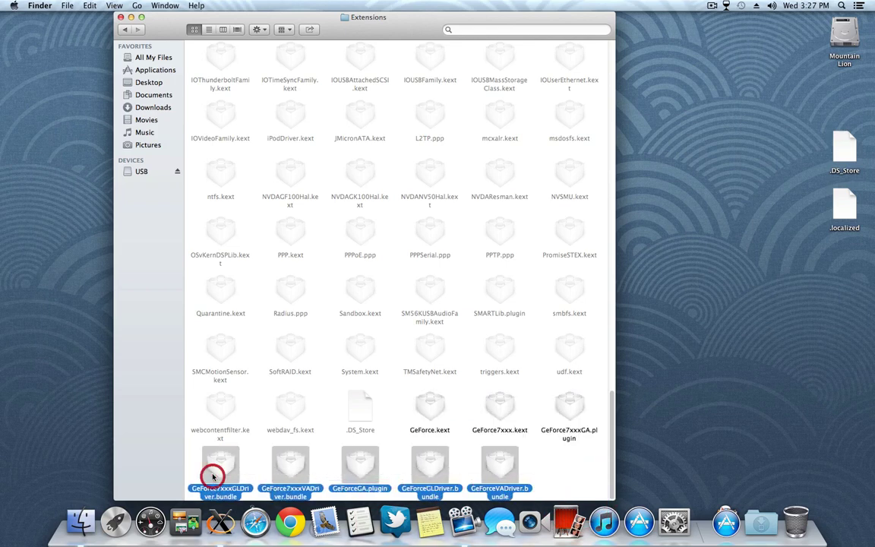
left_click(550, 470)
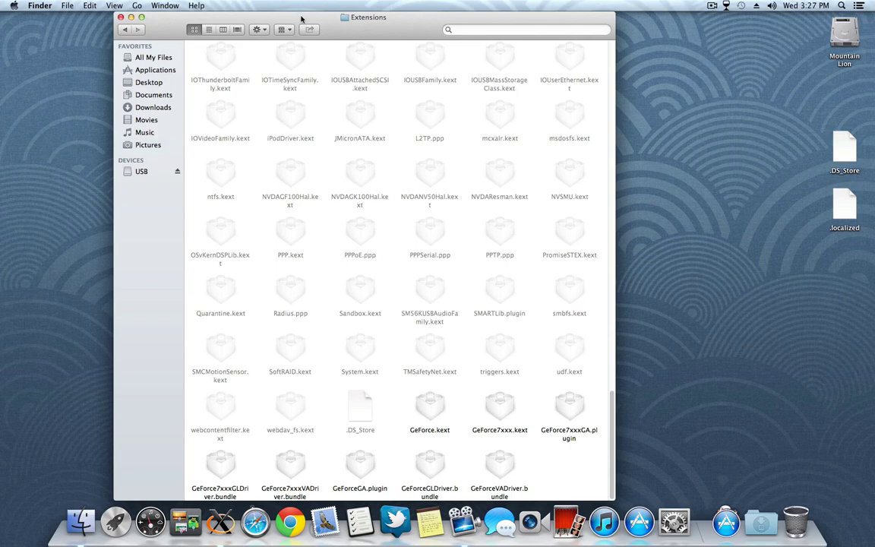
left_click(120, 17)
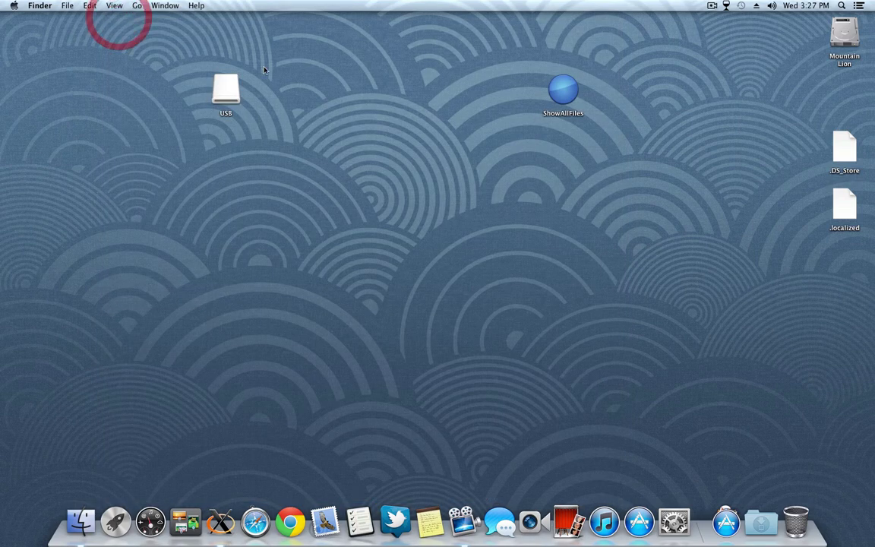
Run ShowAllFiles and choose HIDE to conceal special files again.
right_click(563, 91)
left_click(585, 85)
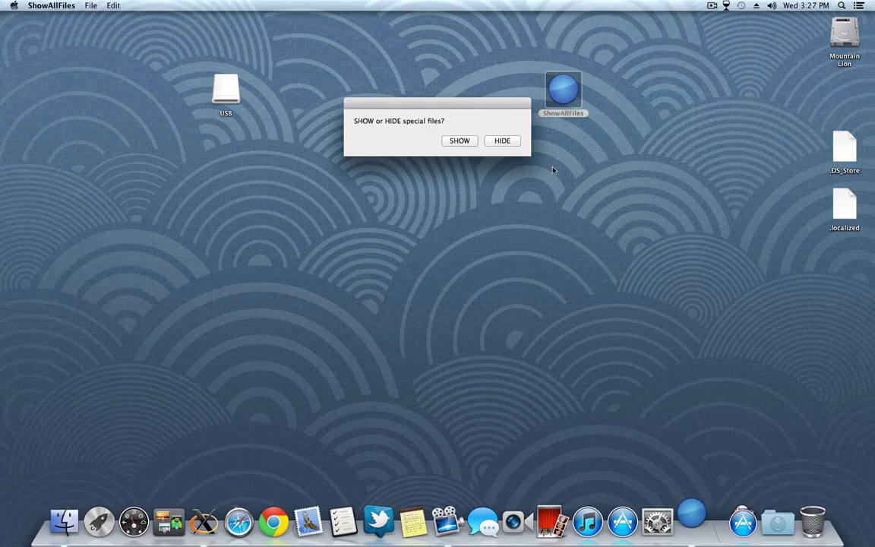
left_click(497, 140)
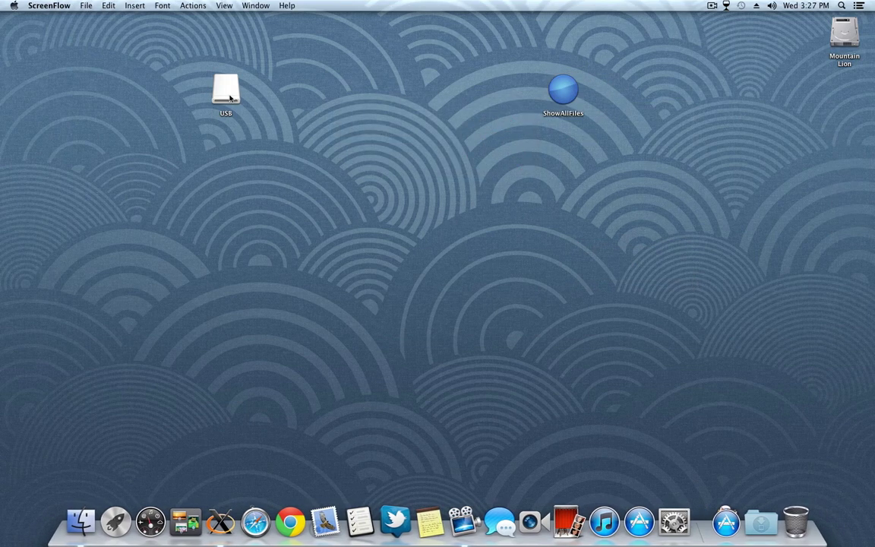
Move the USB icon below Mountain Lion and ShowAllFiles further right.
left_click_drag(229, 97, 848, 99)
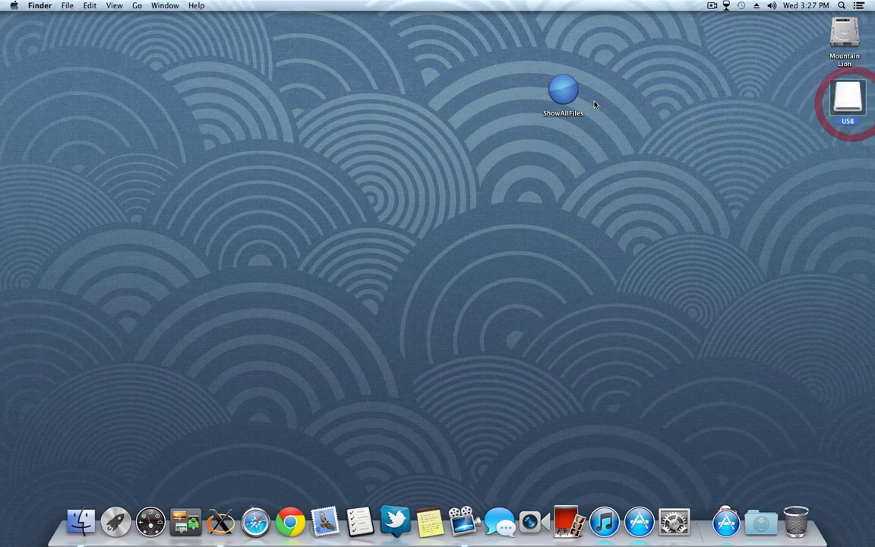
mouse_move(563, 91)
left_mouse_down()
mouse_move(705, 240)
mouse_move(675, 146)
left_mouse_up()
right_click(680, 146)
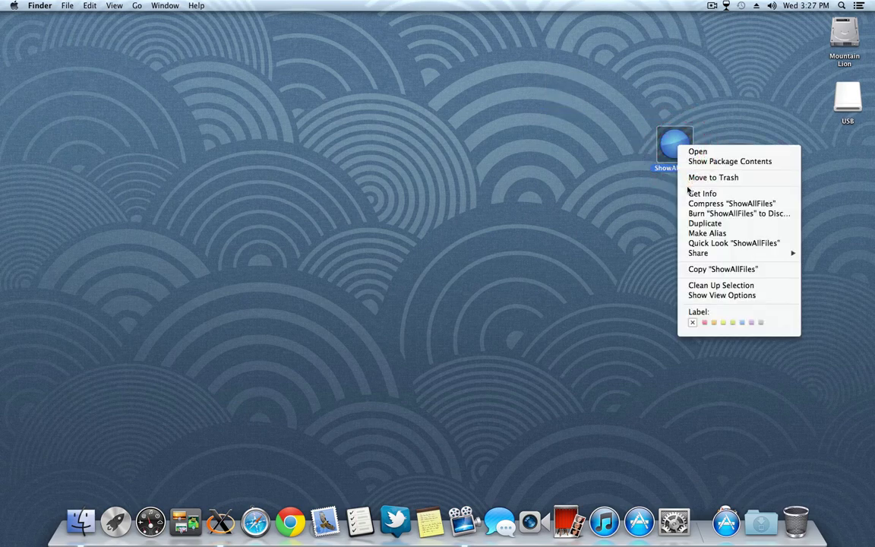
left_click(763, 97)
Open the Mountain Lion drive and browse its Music, then Documents folders.
right_click(845, 35)
left_click(718, 35)
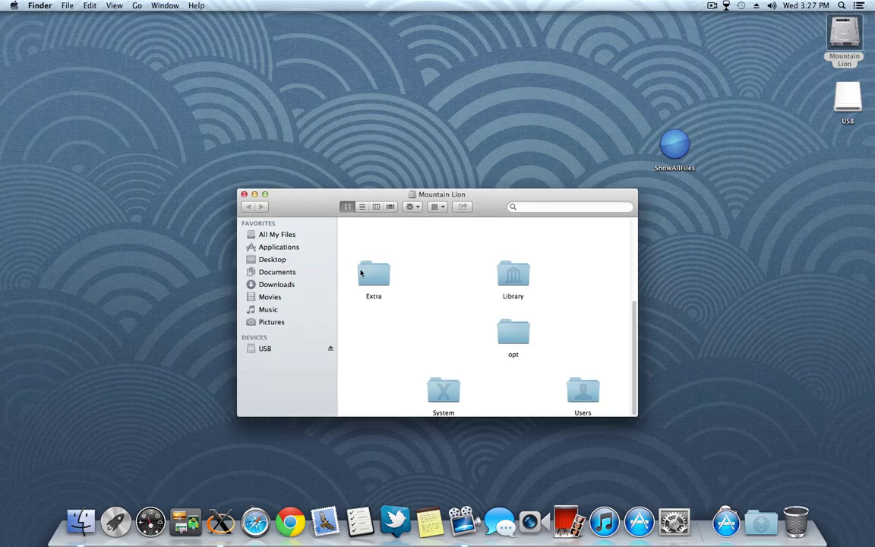
right_click(393, 226)
left_click(426, 297)
left_click(268, 309)
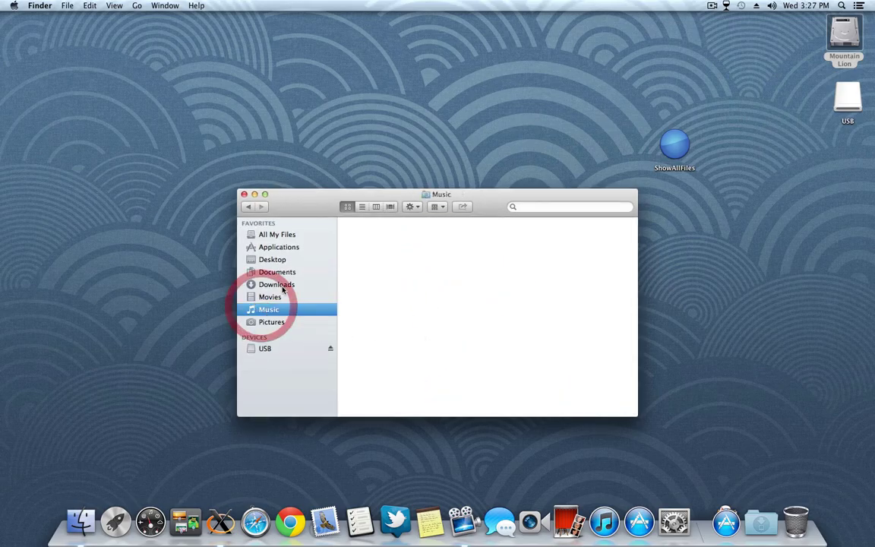
left_click(277, 284)
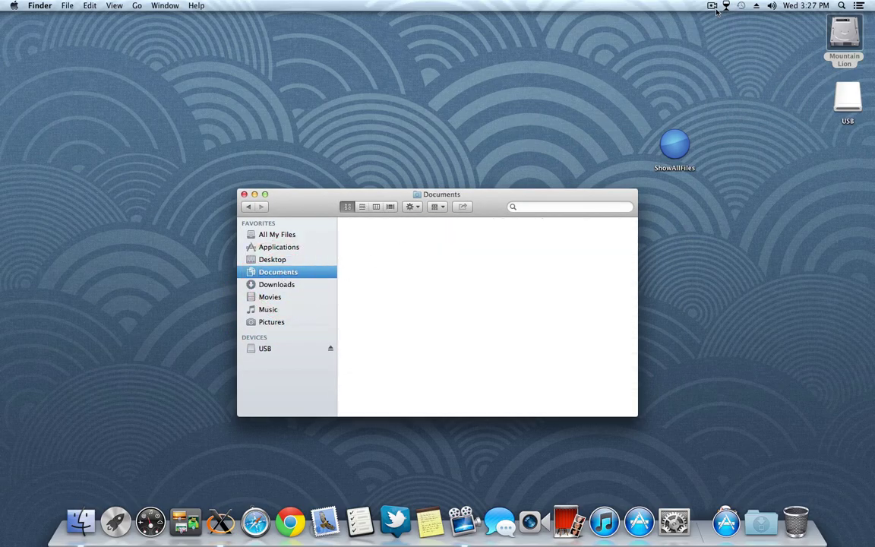